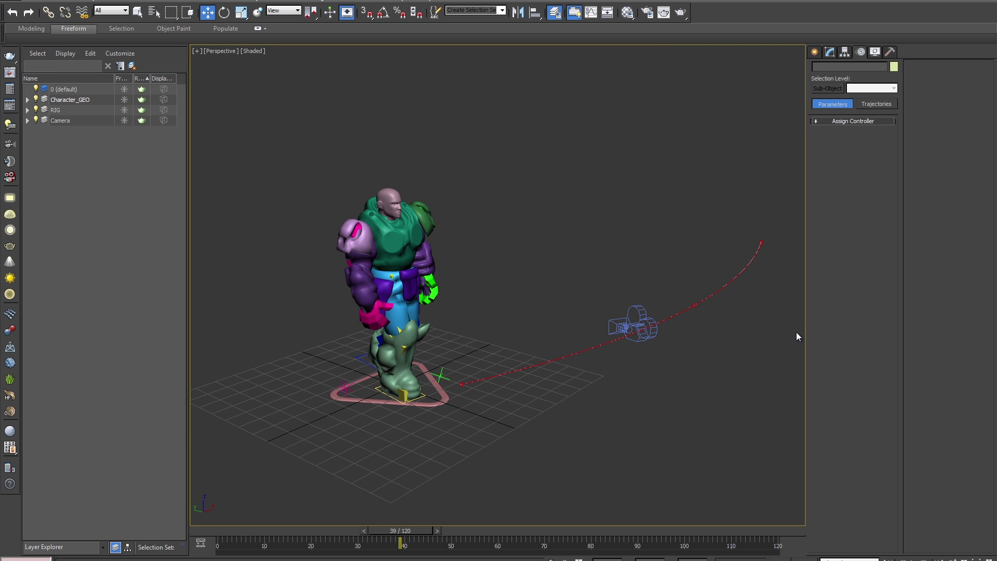
Step: Inspect the animated camera, then play the scene and stop playback at frame 99
{"action": "left_click_drag", "start_coordinate": [565, 275], "coordinate": [658, 349]}
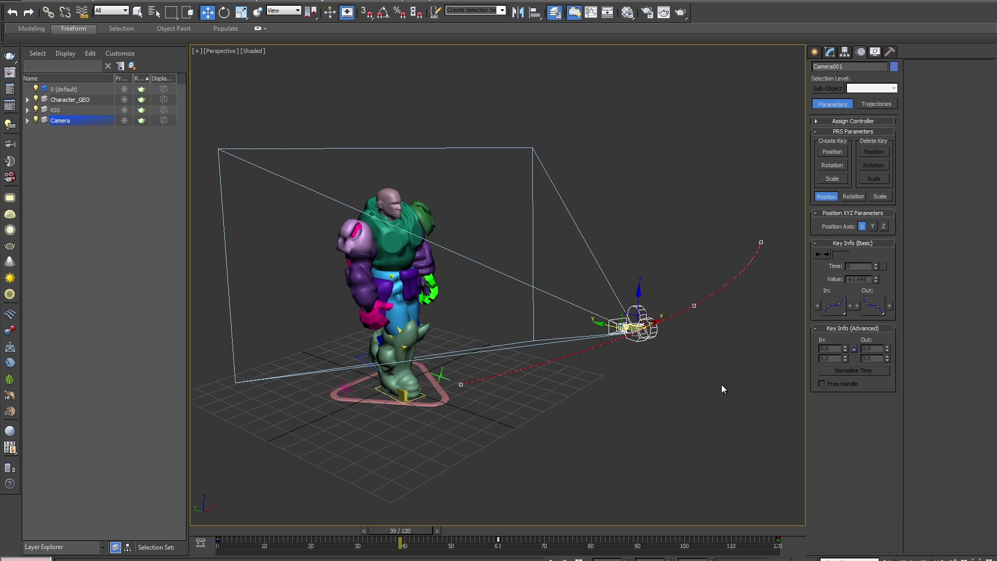
{"action": "left_click", "coordinate": [721, 384]}
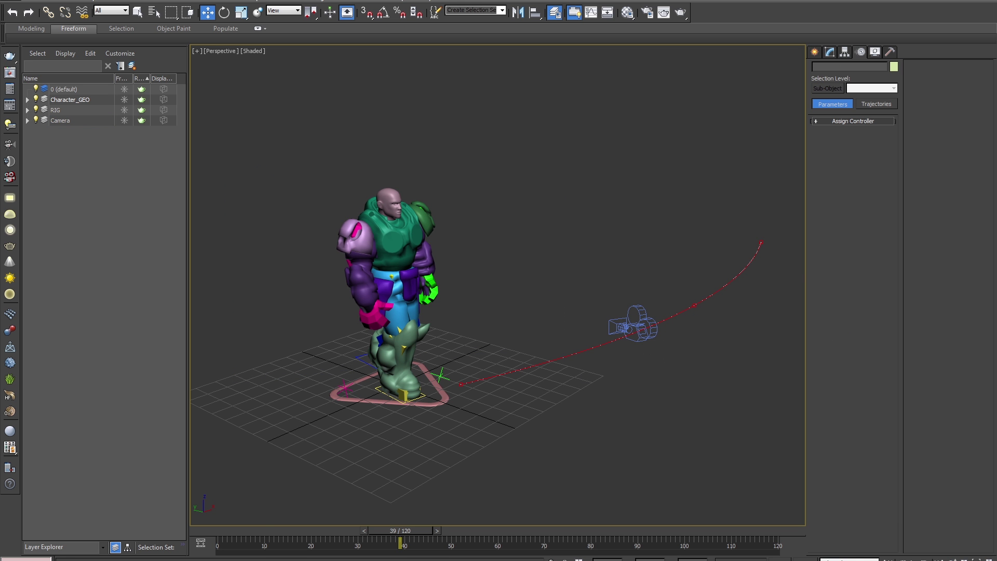
{"action": "key", "text": "/"}
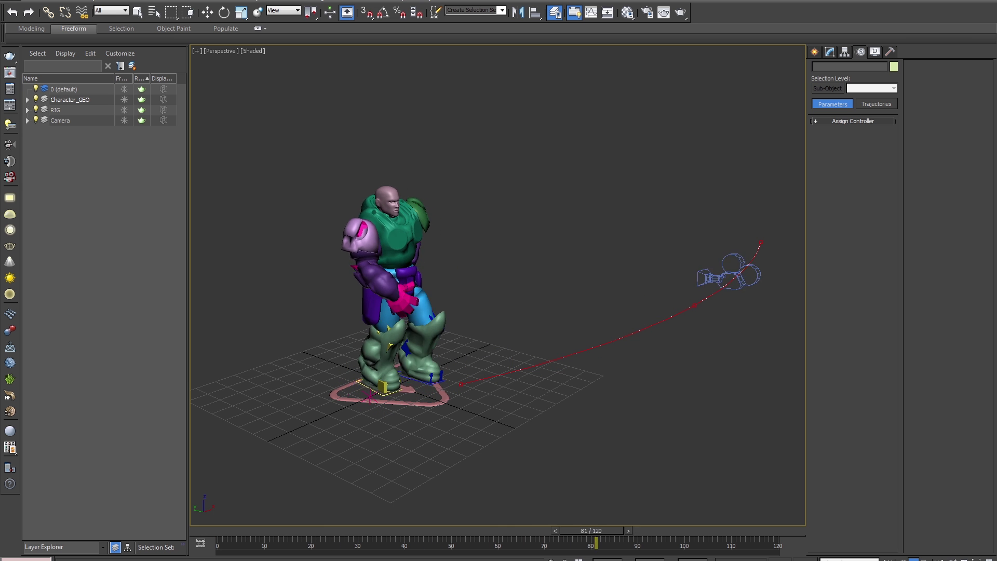
{"action": "key", "text": "/"}
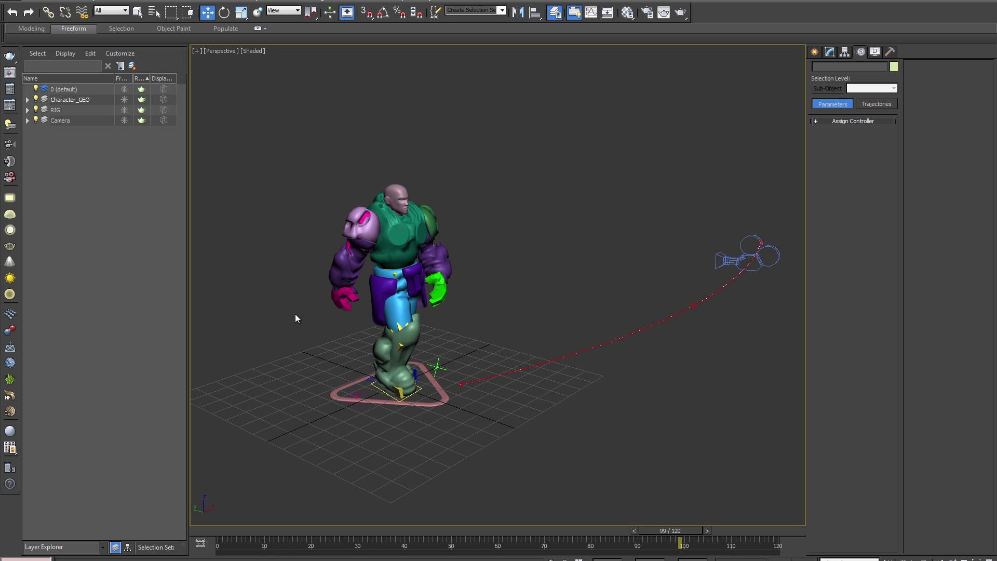
Step: Select the 11 child objects of the Character_GEO layer
{"action": "right_click", "coordinate": [61, 99]}
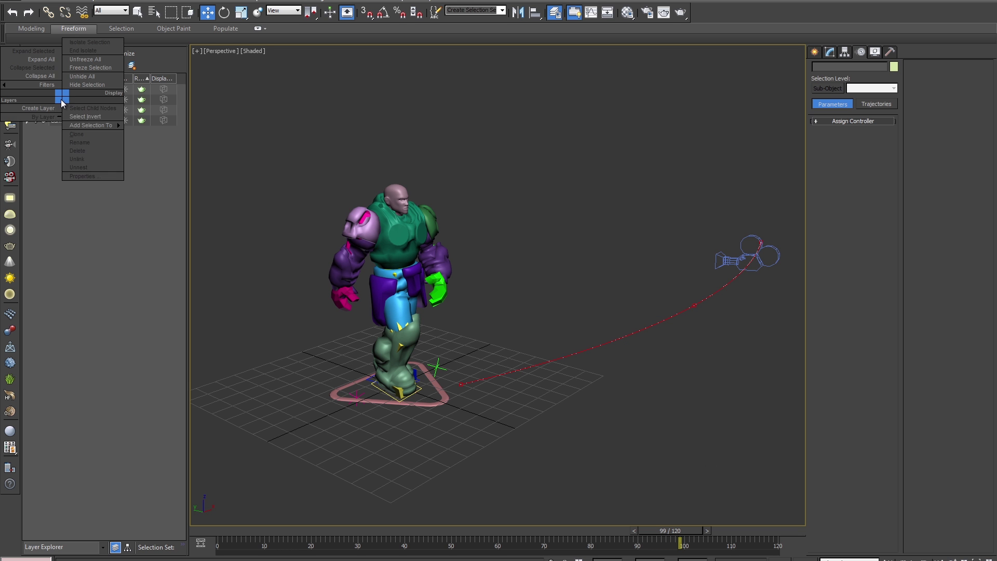
{"action": "left_click", "coordinate": [101, 107]}
{"action": "left_click", "coordinate": [80, 99]}
{"action": "right_click", "coordinate": [80, 99]}
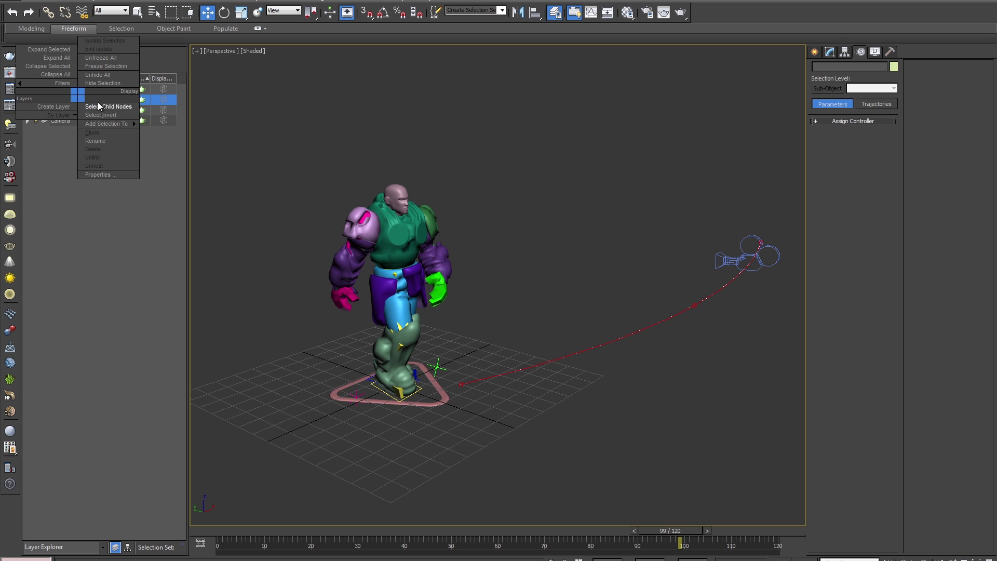
{"action": "left_click", "coordinate": [108, 107]}
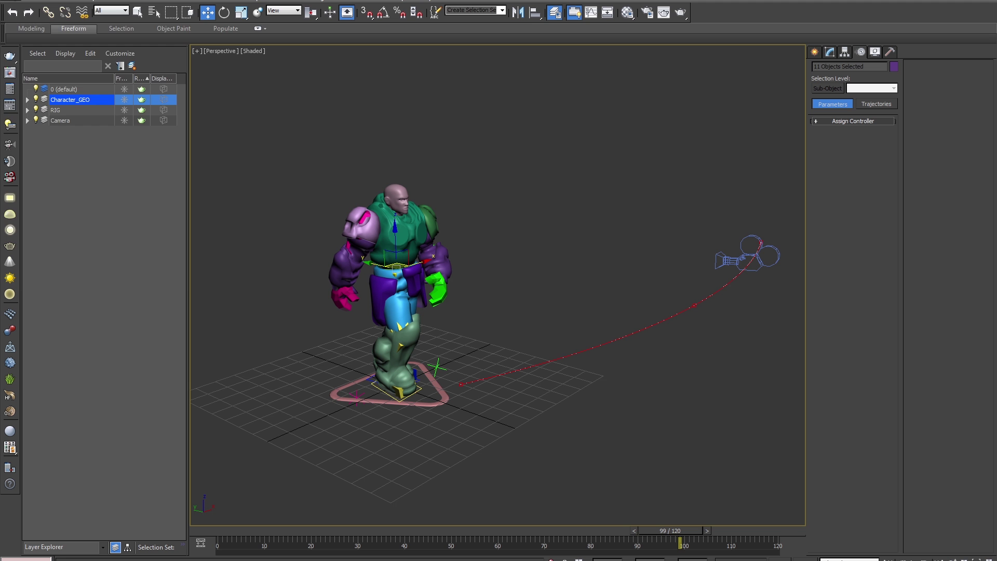
Step: Export the selection as Alembic (*.ABC) named AnimatedWalkCycle_v01
{"action": "left_click", "coordinate": [10, 5]}
{"action": "mouse_move", "coordinate": [68, 148]}
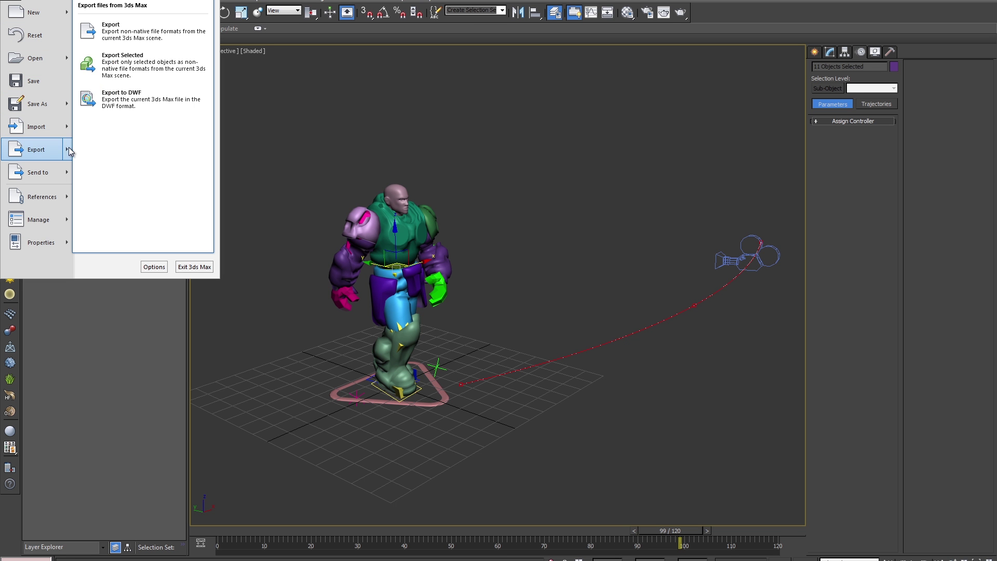
{"action": "left_click", "coordinate": [142, 69]}
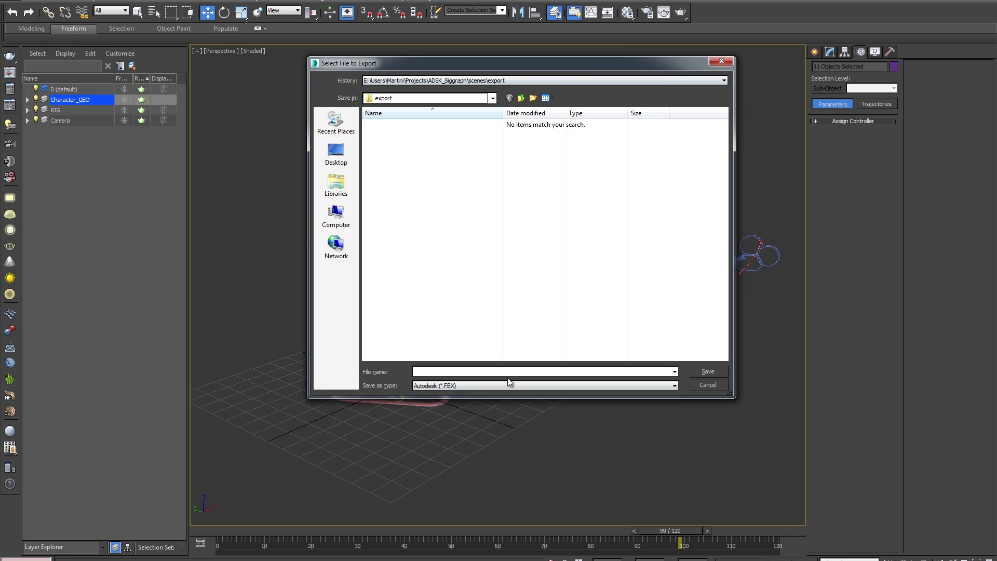
{"action": "left_click", "coordinate": [467, 385]}
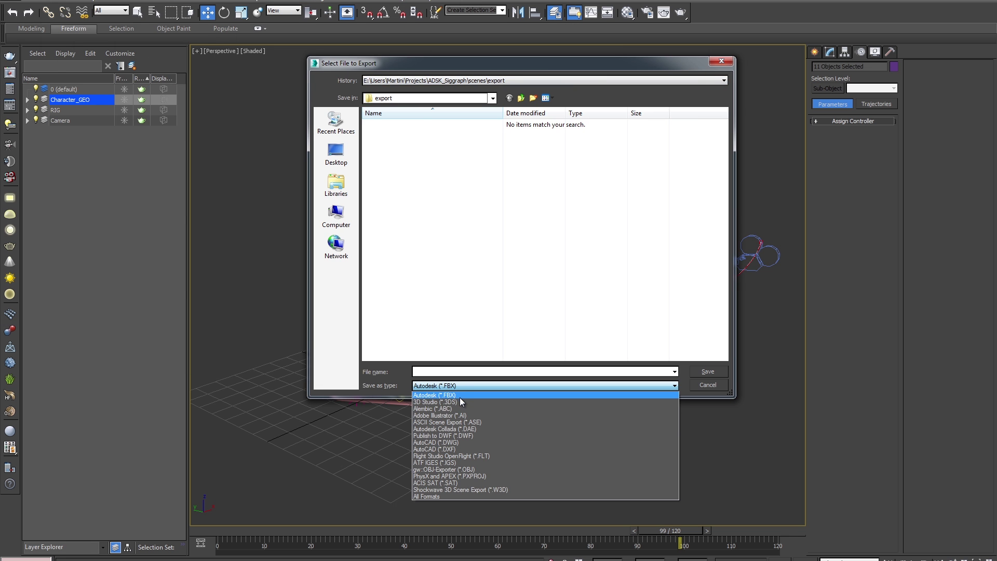
{"action": "left_click", "coordinate": [460, 408]}
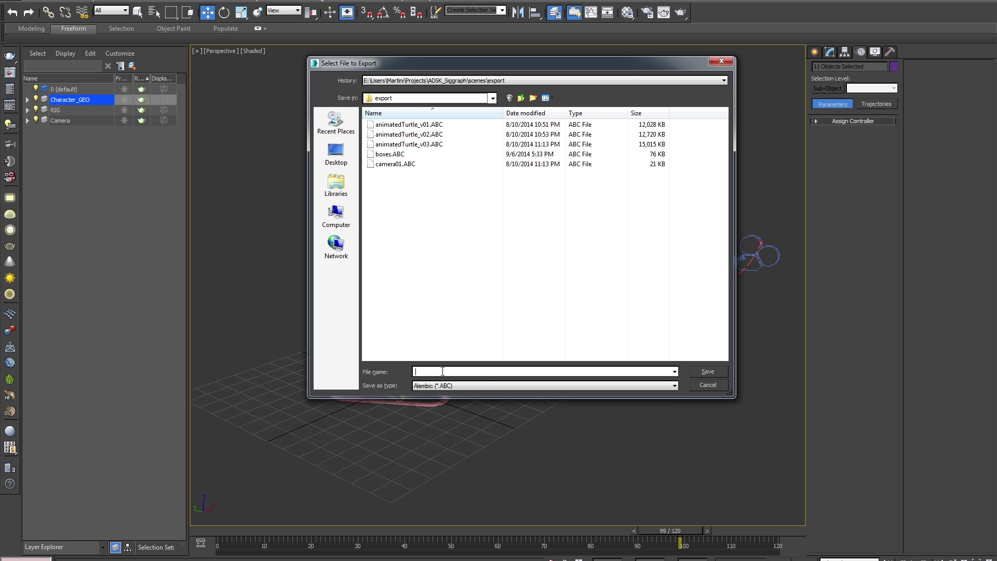
{"action": "type", "text": "An"}
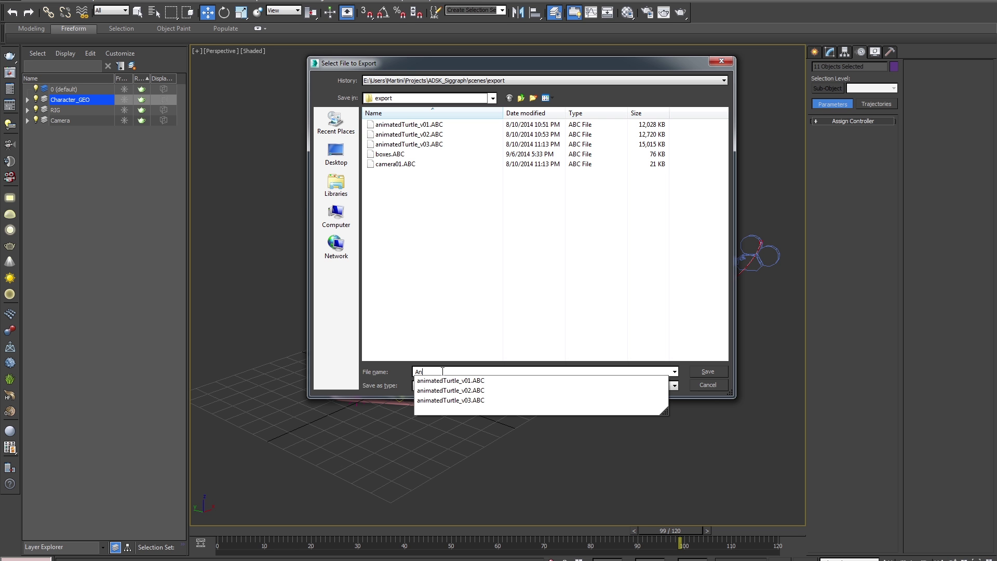
{"action": "type", "text": "imatedWalkC"}
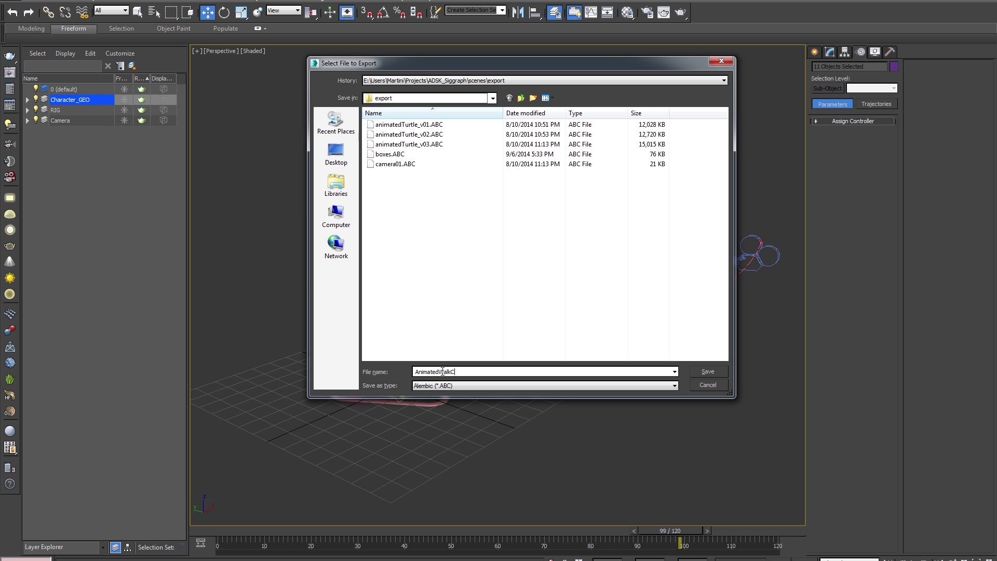
{"action": "type", "text": "ycle_v01"}
{"action": "key", "text": "Return"}
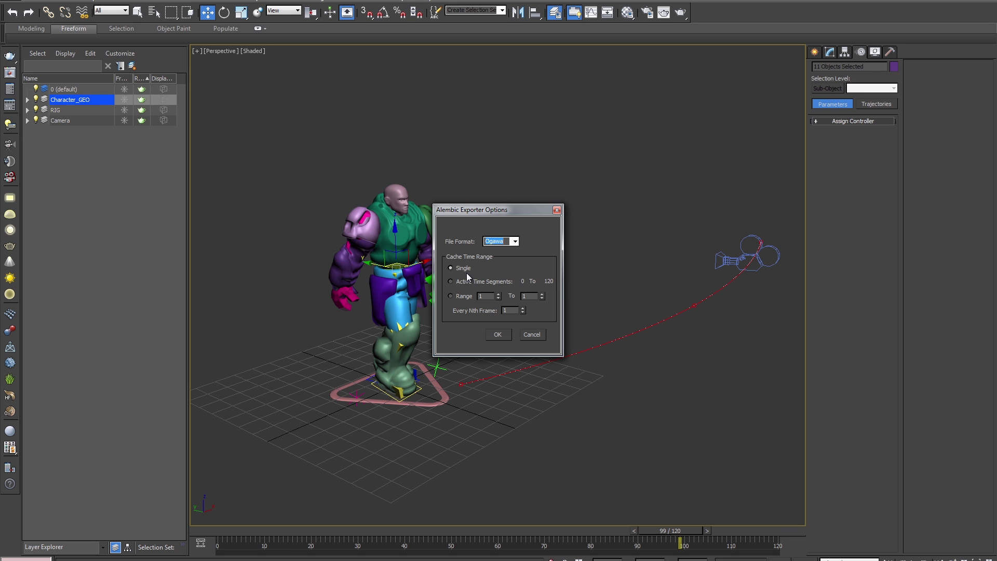
Step: Set the Alembic cache time range to Range, ending at frame 120
{"action": "left_click", "coordinate": [451, 295]}
{"action": "type", "text": "120"}
Step: Accept the Alembic Exporter Options to write the walk-cycle cache
{"action": "left_click", "coordinate": [497, 334]}
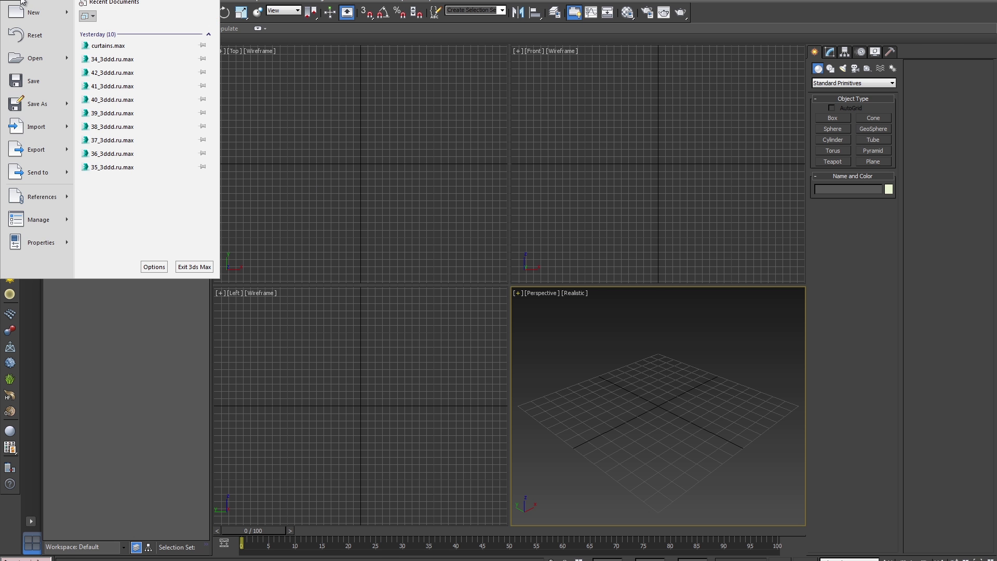
Step: Import AnimatedWalkCycle_v01.ABC with default Alembic options, then deselect the character
{"action": "left_click", "coordinate": [24, 4]}
{"action": "left_click", "coordinate": [55, 125]}
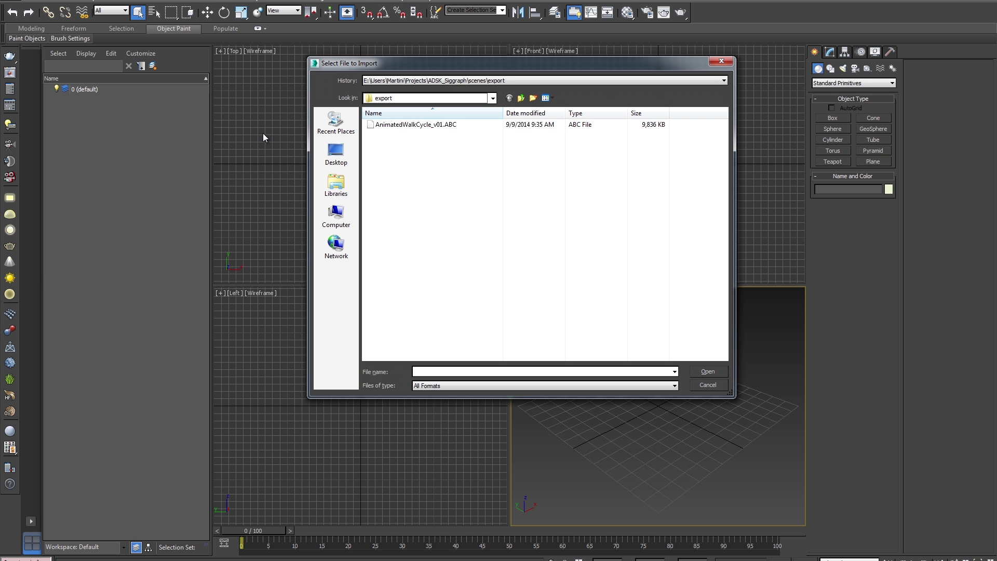
{"action": "left_click", "coordinate": [410, 125]}
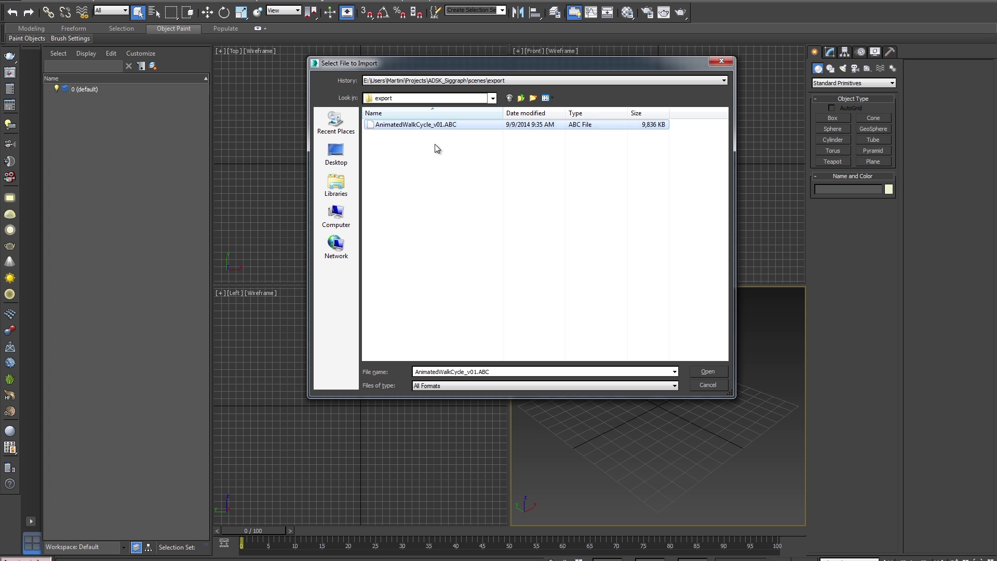
{"action": "left_click", "coordinate": [706, 371]}
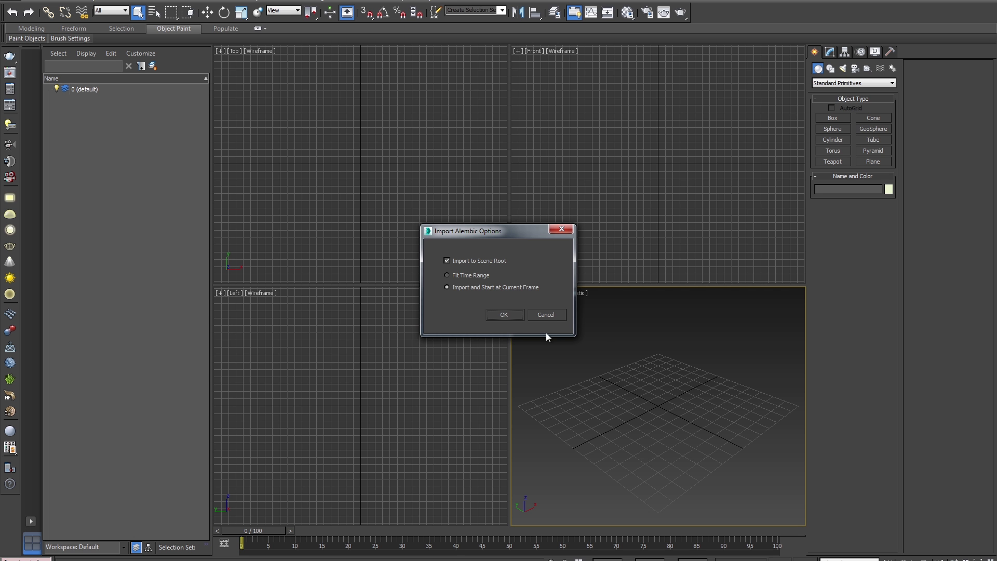
{"action": "left_click", "coordinate": [503, 313]}
{"action": "left_click", "coordinate": [719, 428]}
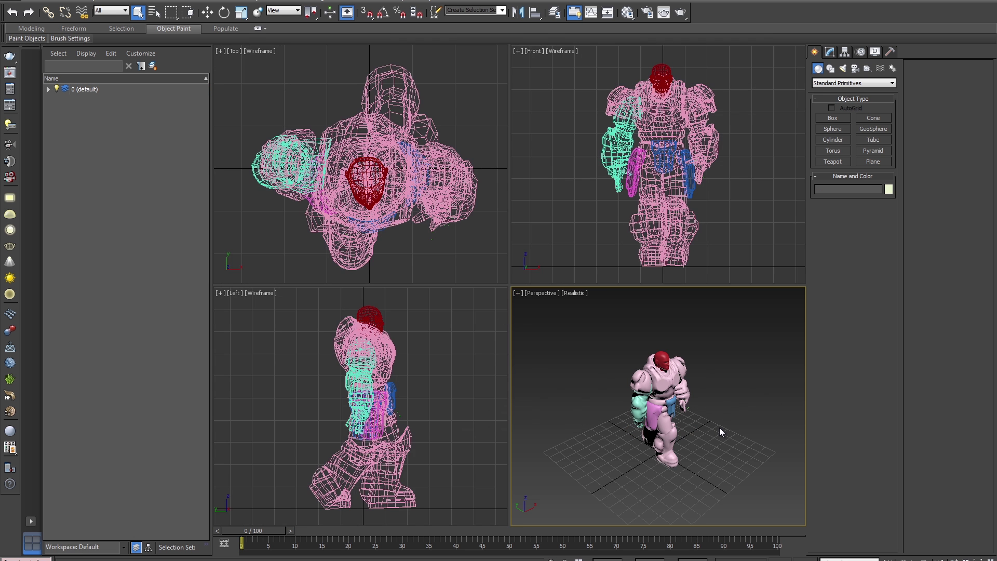
Step: Maximize the Perspective view, orbit it, and play and scrub the cached run animation
{"action": "key", "text": "alt+w"}
{"action": "middle_click_drag", "start_coordinate": [277, 310], "coordinate": [291, 280], "text": "alt"}
{"action": "left_click", "coordinate": [913, 558]}
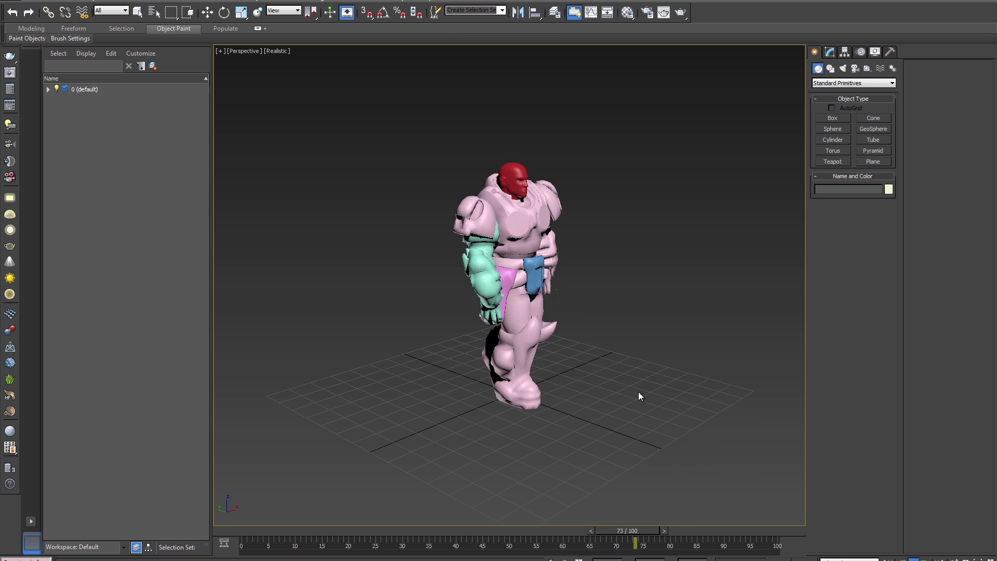
{"action": "scroll", "coordinate": [597, 337], "scroll_direction": "up", "scroll_amount": 2}
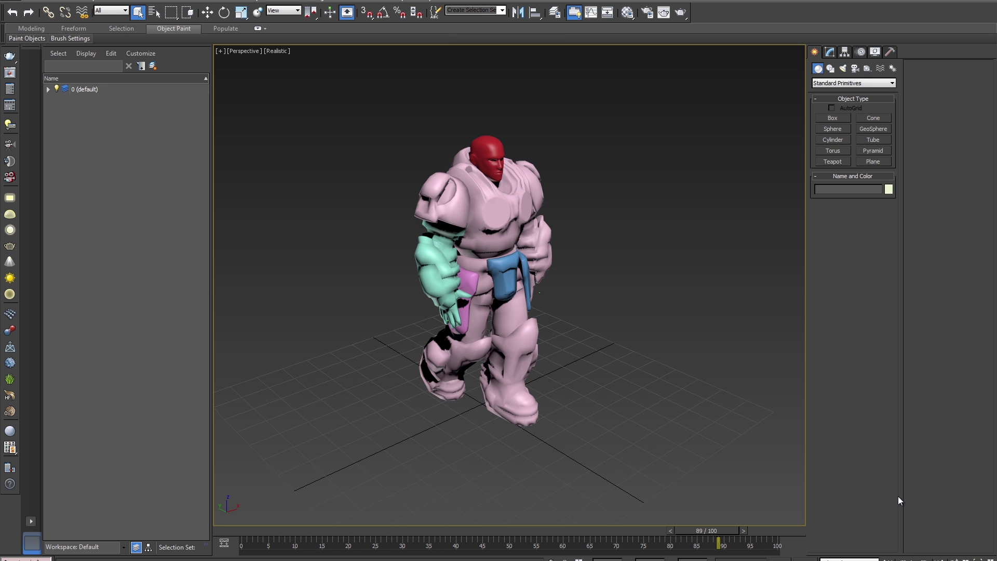
{"action": "left_click_drag", "start_coordinate": [699, 538], "coordinate": [617, 528]}
Step: Save the scene as alembic_cacheFile.max
{"action": "key", "text": "alt+f"}
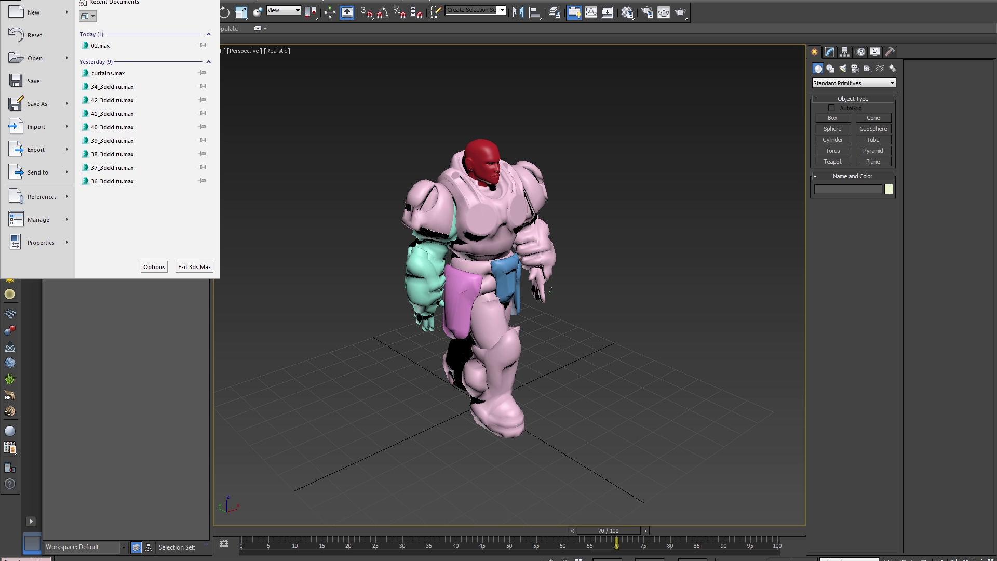
{"action": "left_click", "coordinate": [53, 108]}
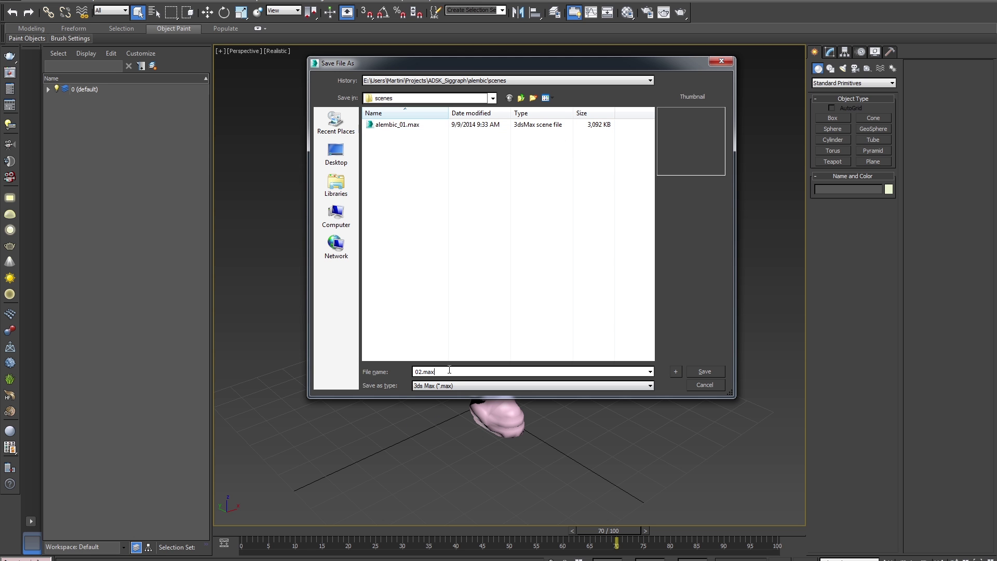
{"action": "type", "text": "alemb"}
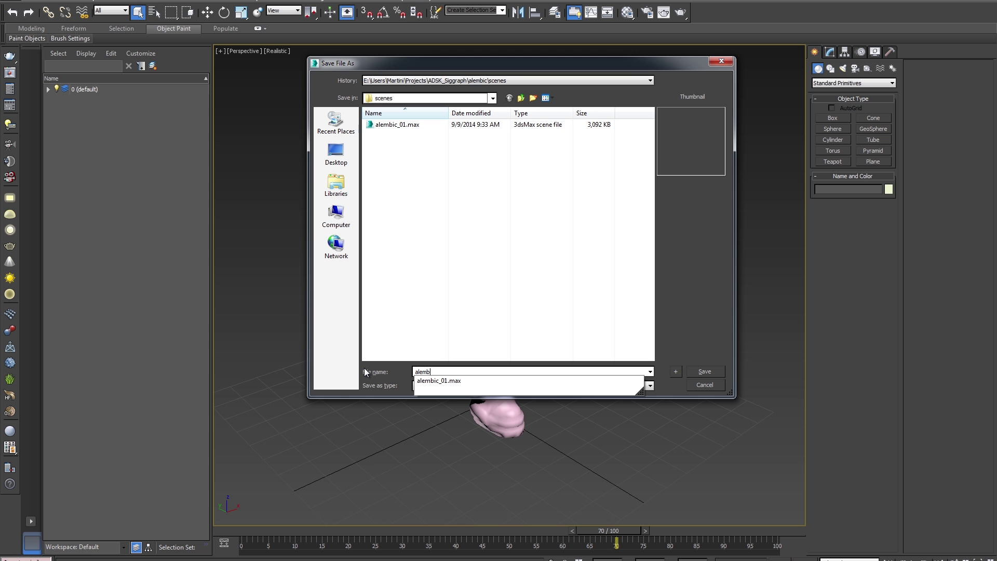
{"action": "type", "text": "ic_cacheFile"}
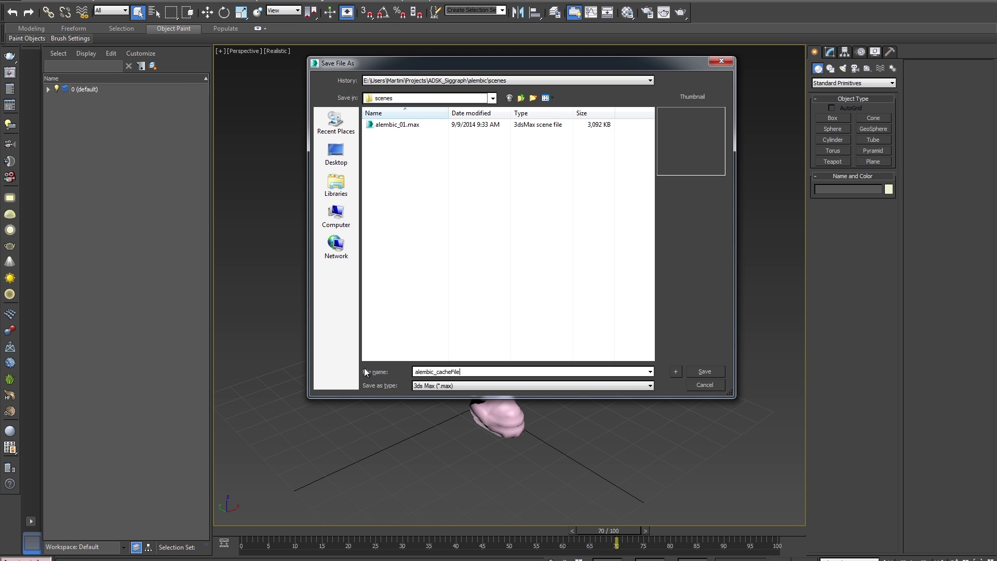
{"action": "key", "text": "Return"}
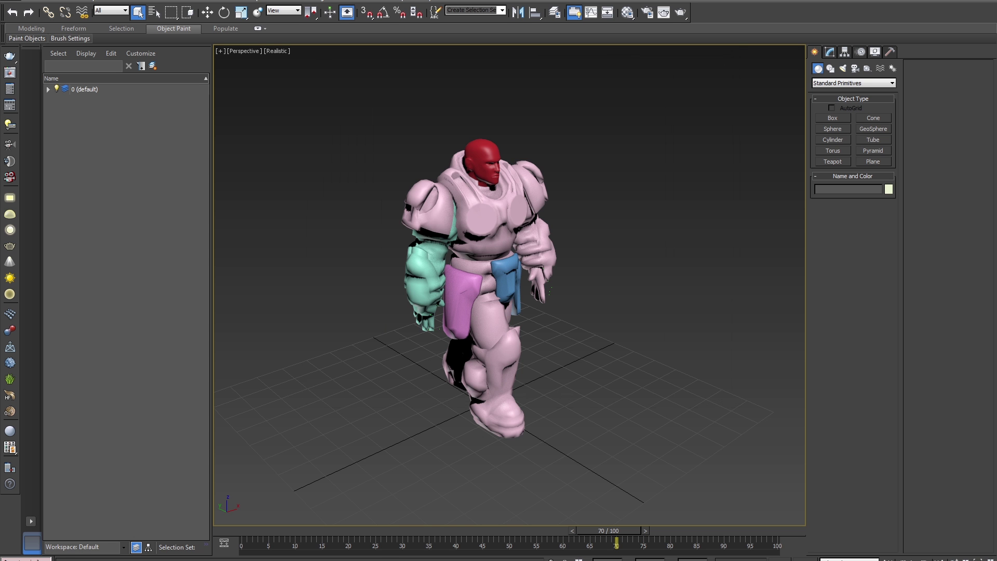
{"action": "key", "text": "alt+f"}
{"action": "key", "text": "a"}
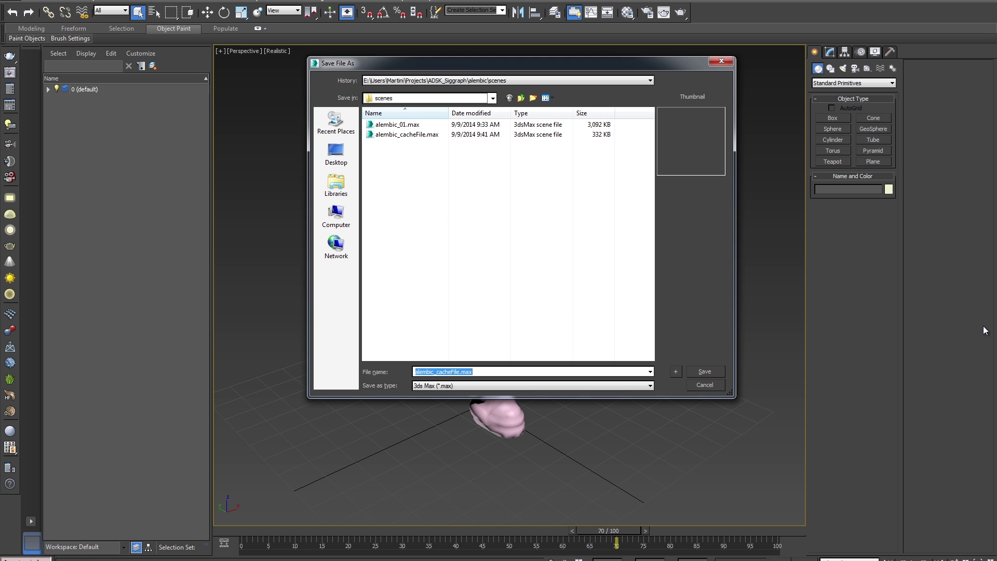
Step: Pick alembic_01.max in the file list, then reset 3ds Max to an empty scene
{"action": "left_click", "coordinate": [435, 125]}
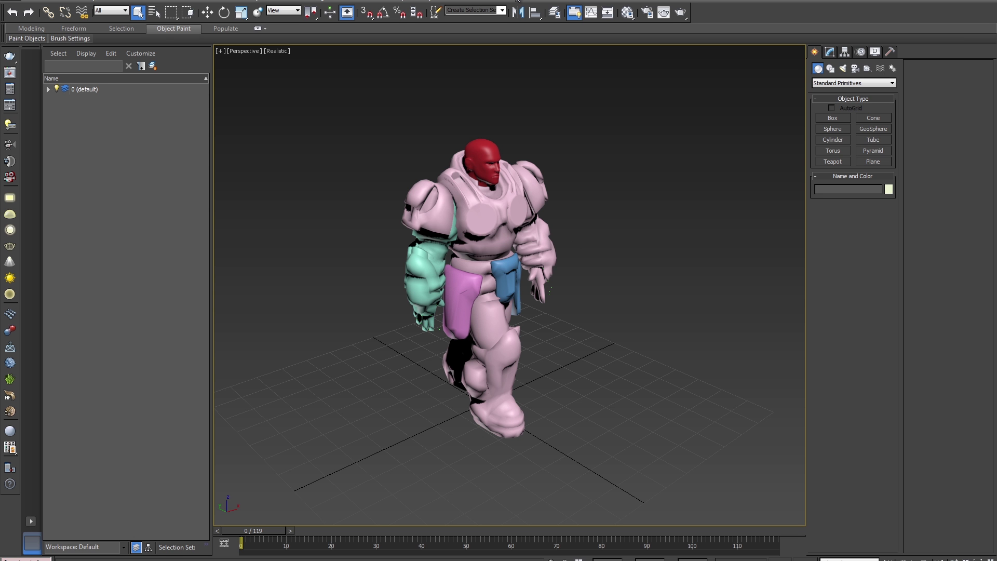
{"action": "left_click", "coordinate": [33, 3]}
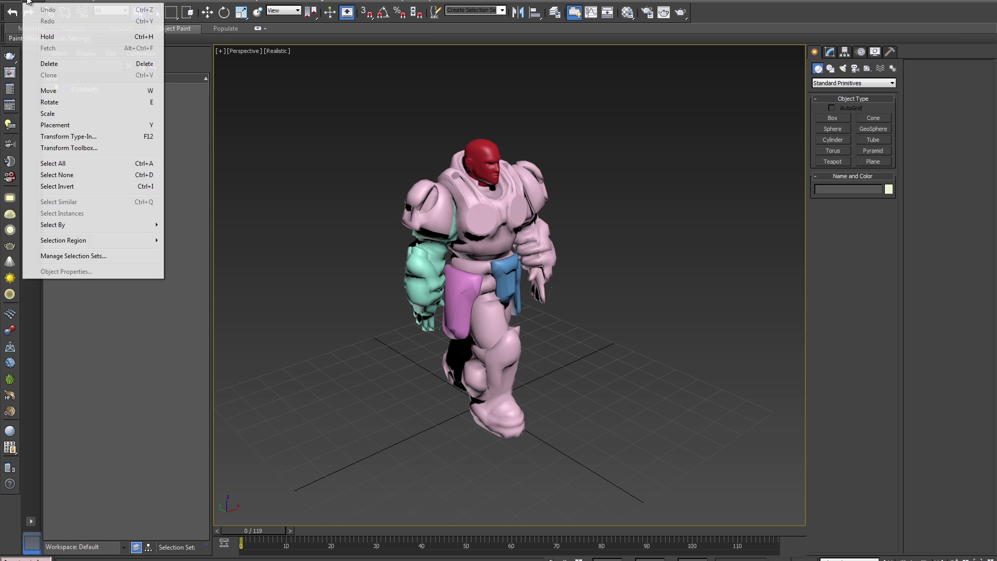
{"action": "left_click", "coordinate": [11, 2]}
{"action": "left_click", "coordinate": [34, 35]}
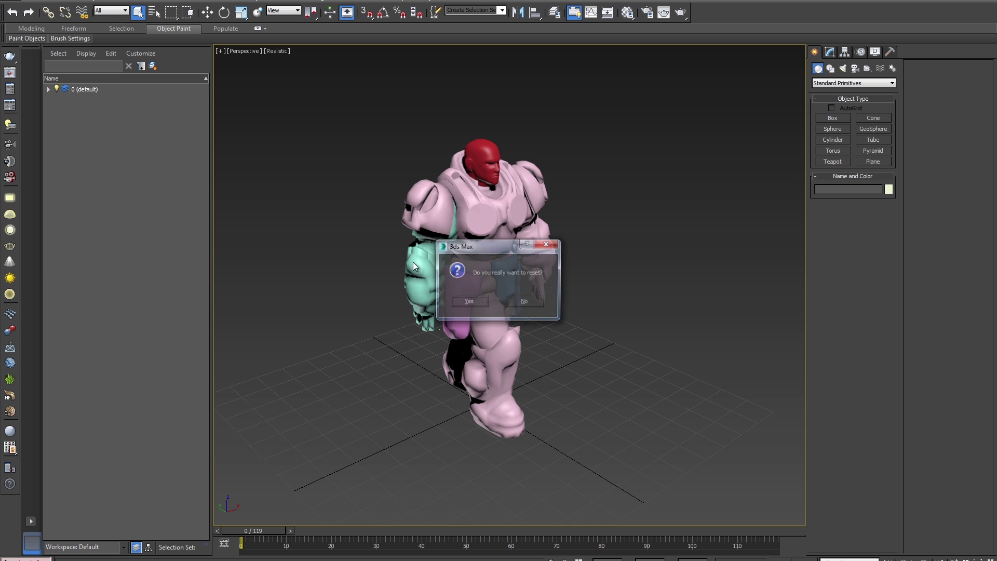
{"action": "left_click", "coordinate": [459, 303]}
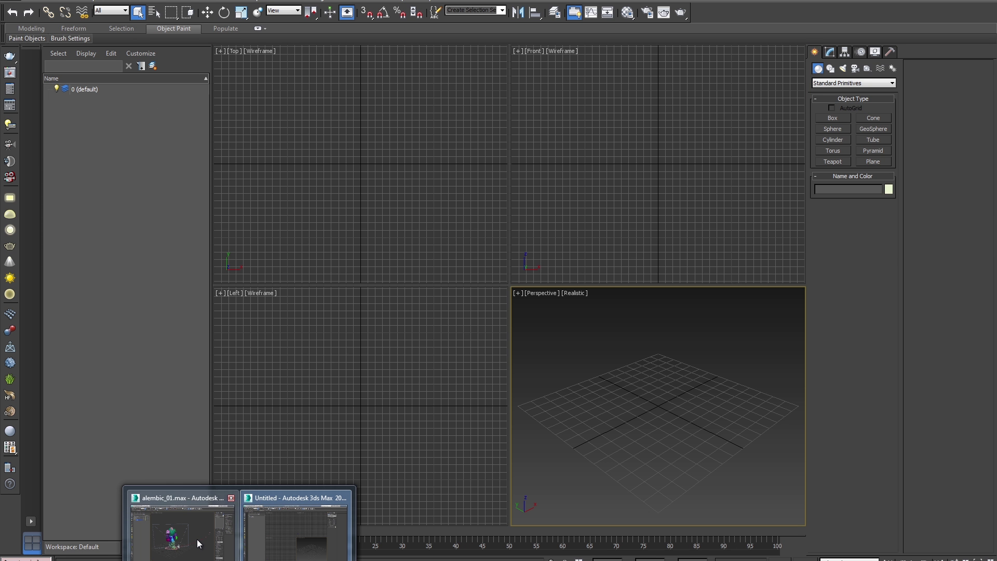
Step: From alembic_01.max, export the selected camera as Camera_01.ABC caching frames 1 to 120
{"action": "left_click", "coordinate": [198, 539]}
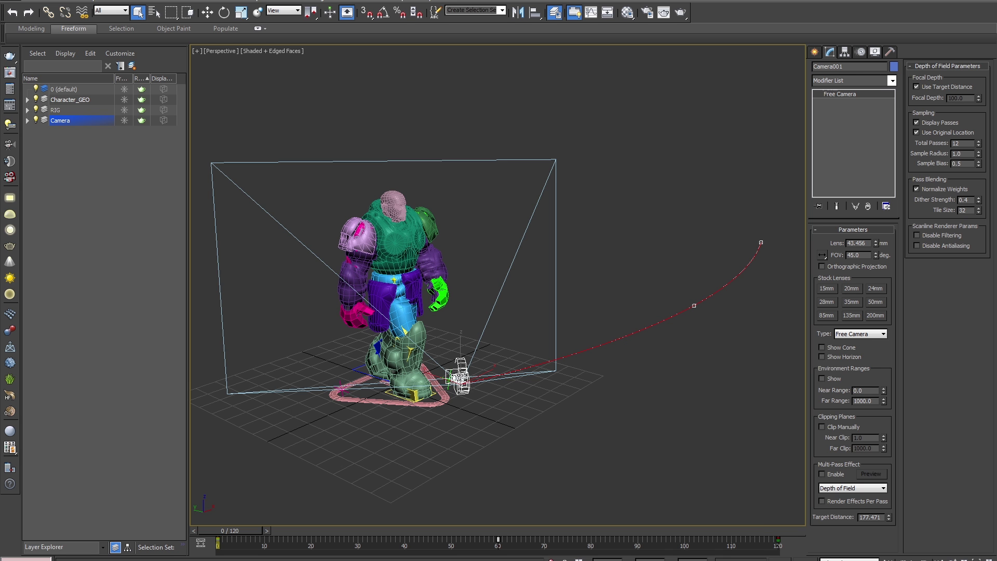
{"action": "left_click", "coordinate": [29, 4]}
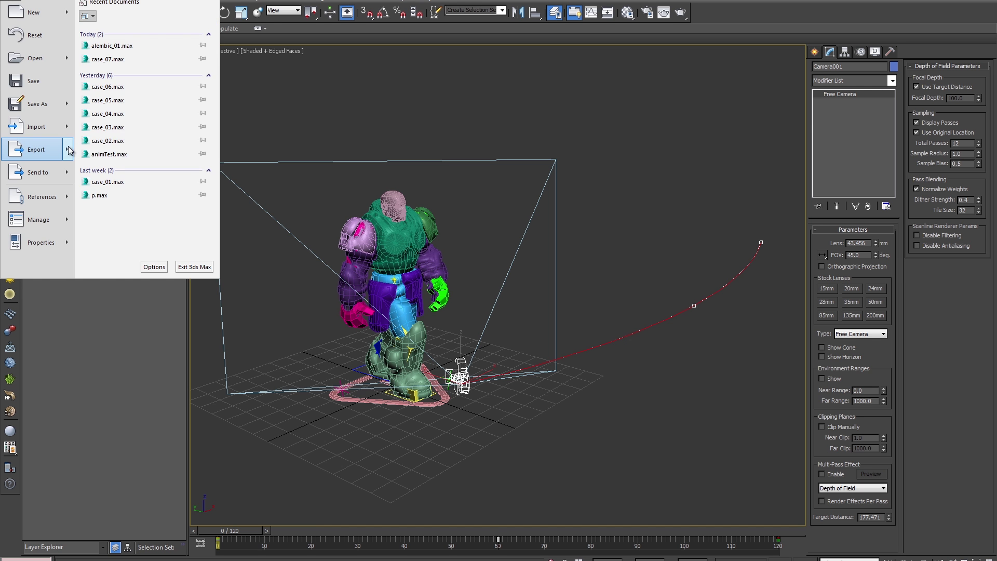
{"action": "mouse_move", "coordinate": [36, 150]}
{"action": "left_click", "coordinate": [119, 95]}
{"action": "left_click", "coordinate": [398, 134]}
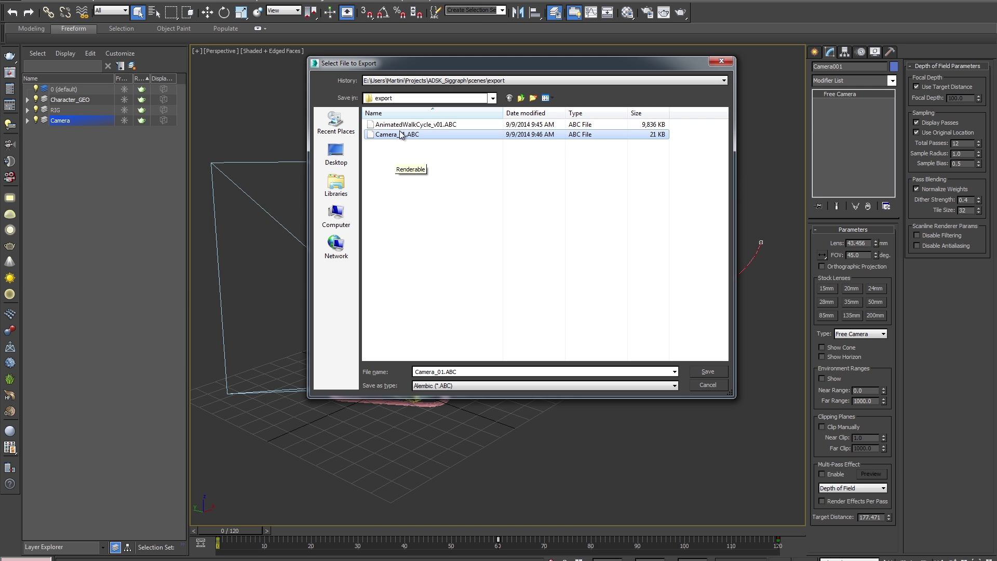
{"action": "double_click", "coordinate": [446, 372]}
{"action": "left_click", "coordinate": [446, 371]}
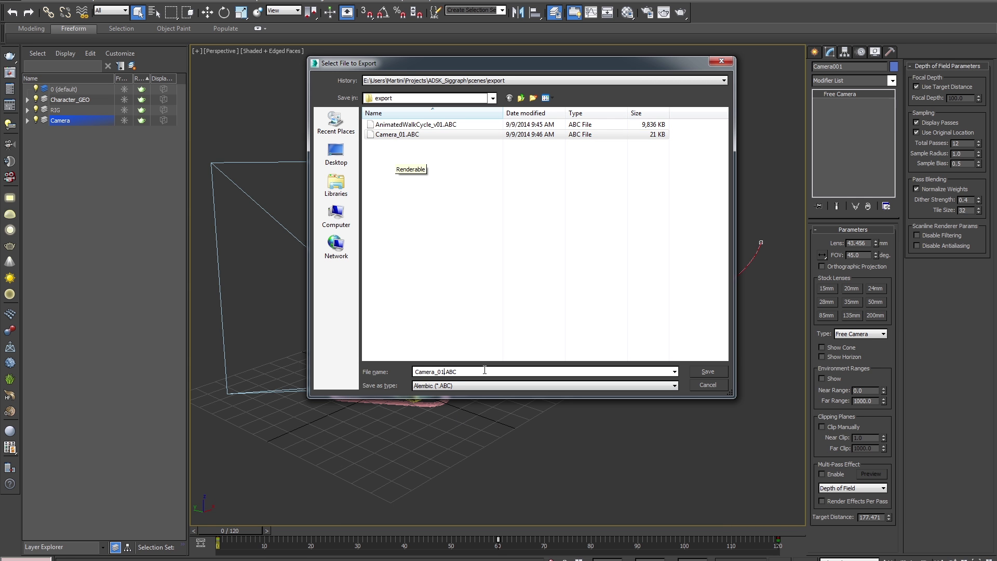
{"action": "key", "text": "Return"}
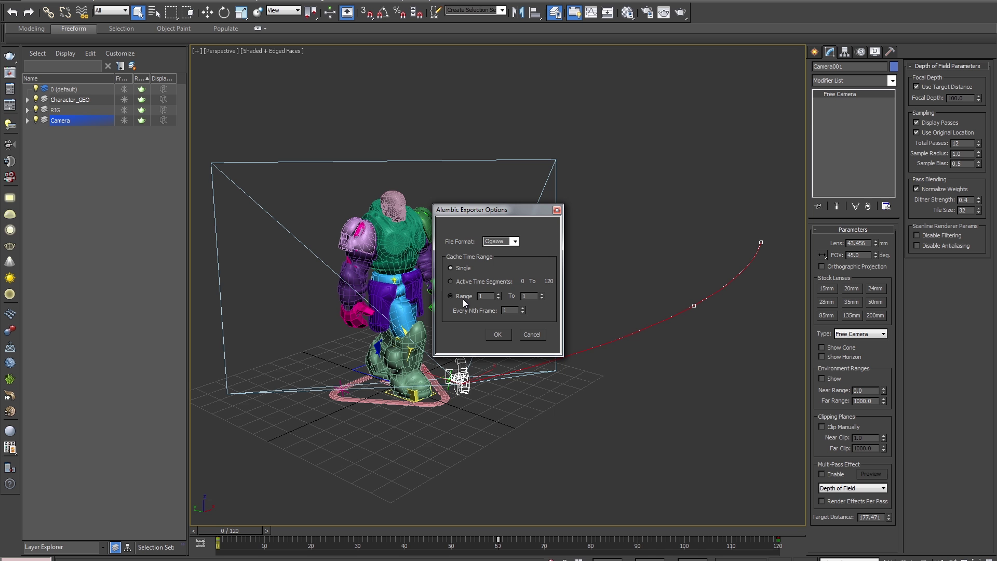
{"action": "left_click", "coordinate": [464, 299]}
{"action": "left_click", "coordinate": [497, 335]}
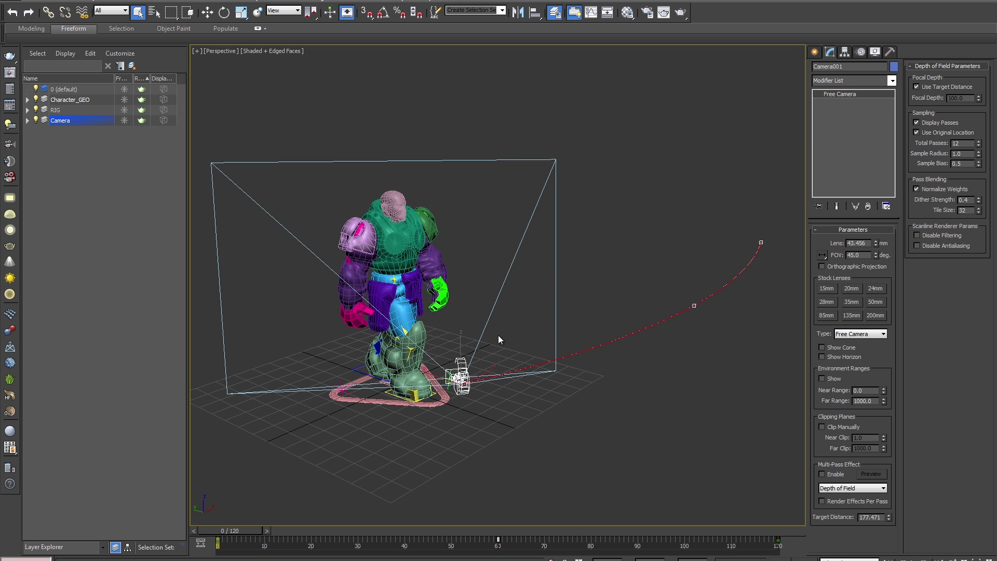
Step: Set the CAT rig's Walk layer to Ignore, make Run active, and preview the run
{"action": "left_click", "coordinate": [374, 404]}
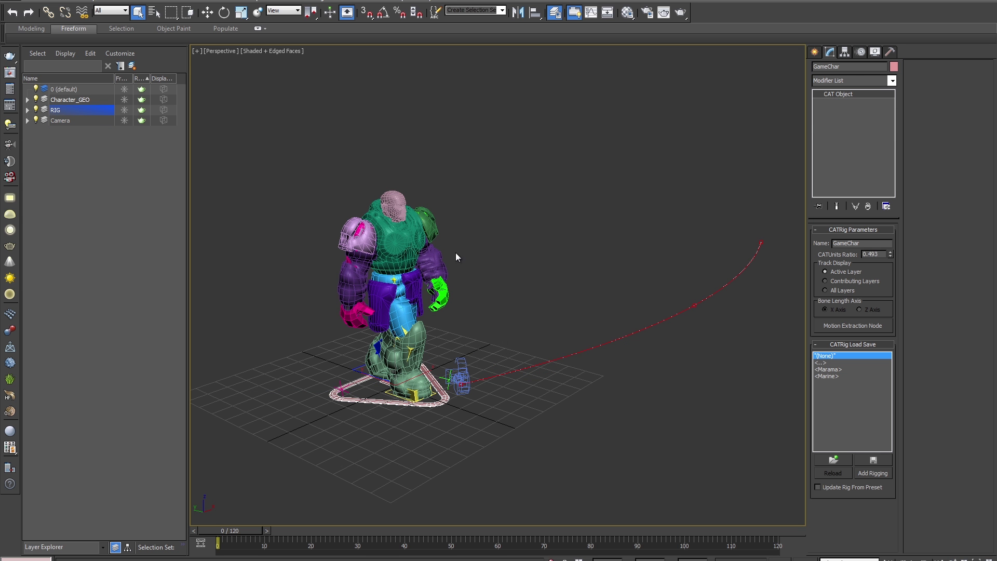
{"action": "left_click", "coordinate": [846, 52]}
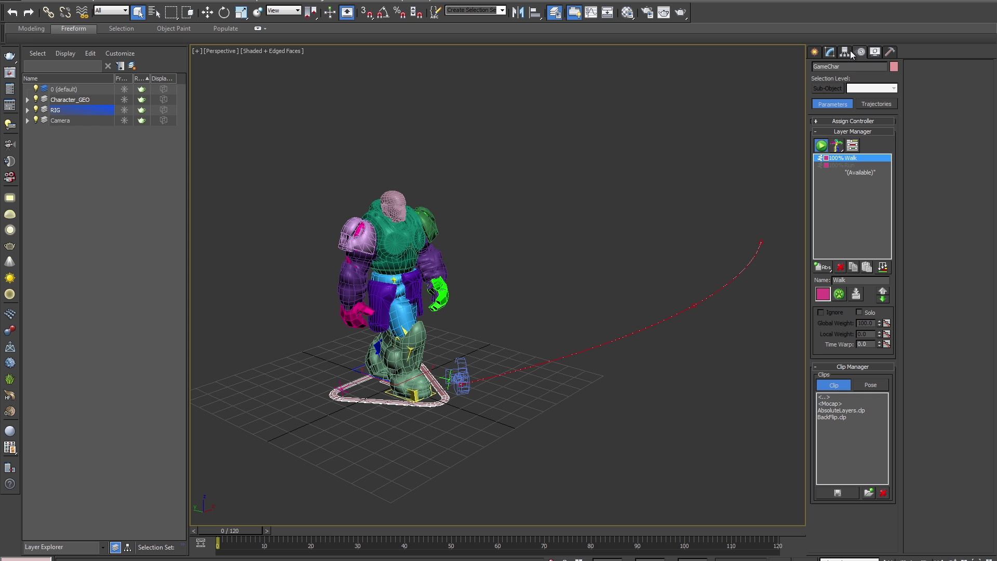
{"action": "left_click", "coordinate": [851, 165]}
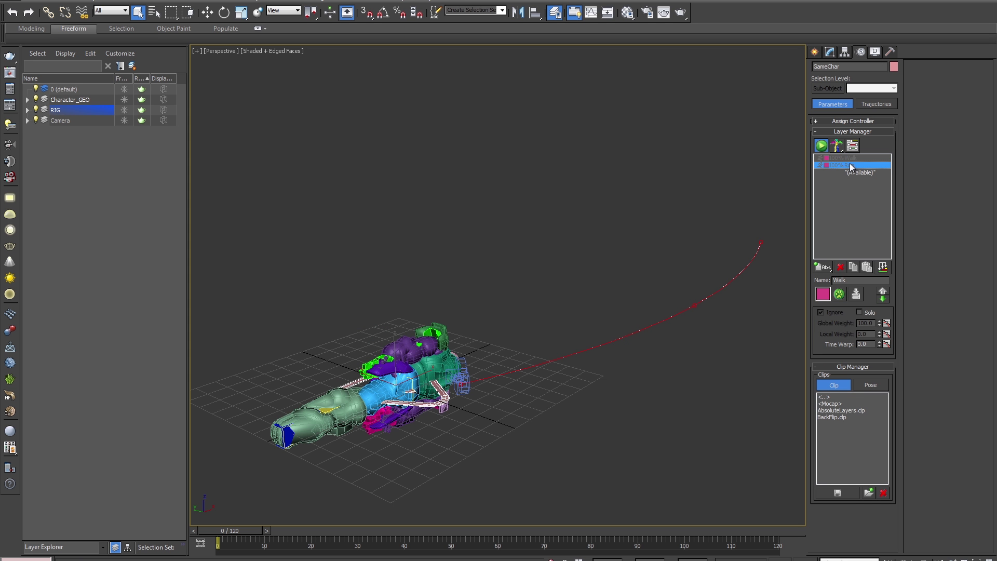
{"action": "key", "text": "slash"}
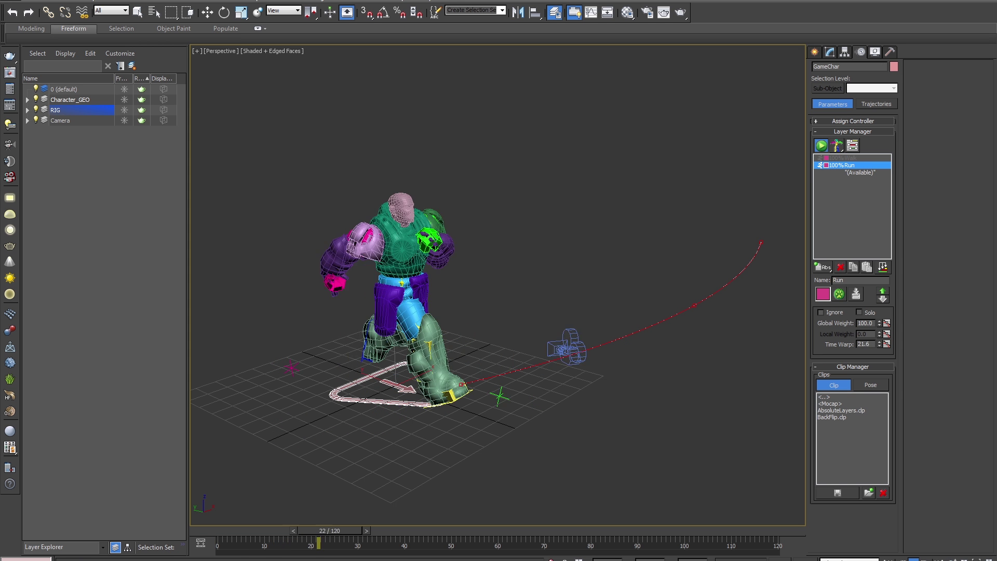
{"action": "left_click", "coordinate": [749, 434]}
Step: Select all 11 objects on the Character_GEO layer
{"action": "left_click", "coordinate": [69, 101]}
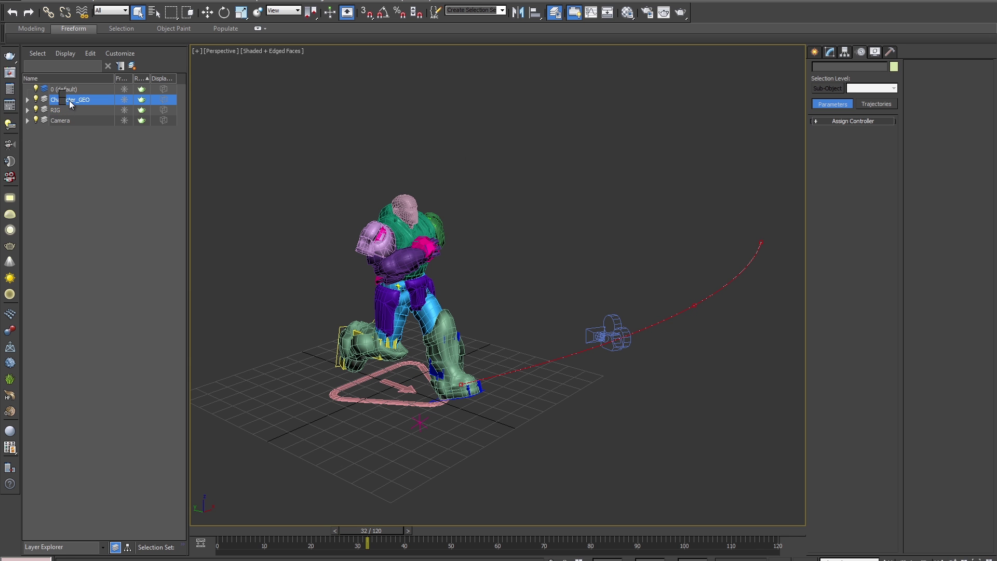
{"action": "right_click", "coordinate": [69, 101]}
{"action": "left_click", "coordinate": [98, 113]}
Step: Export the selection as Alembic over the AnimatedWalkCycle cache file, frames 1 to 120
{"action": "key", "text": "alt+f"}
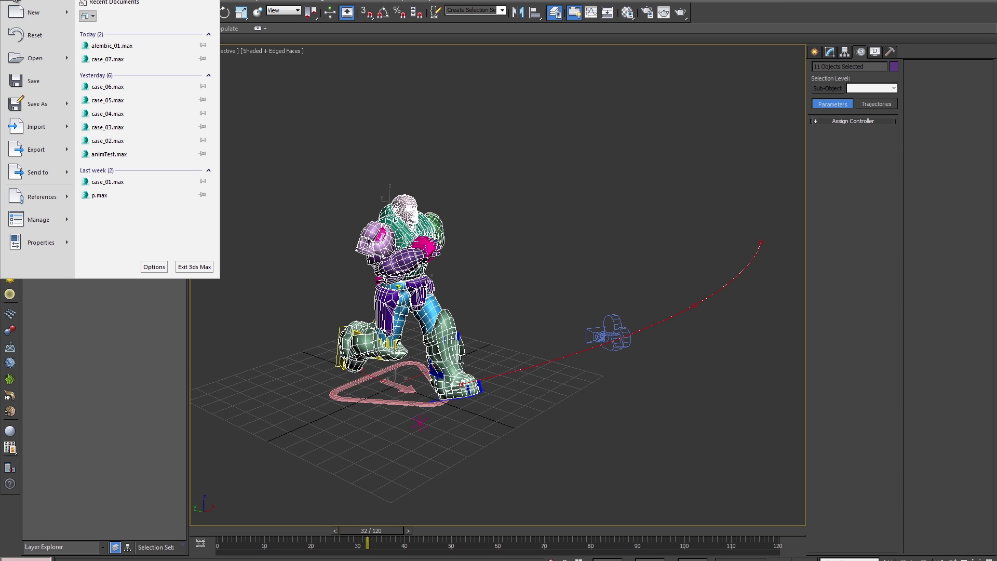
{"action": "mouse_move", "coordinate": [69, 151]}
{"action": "left_click", "coordinate": [109, 99]}
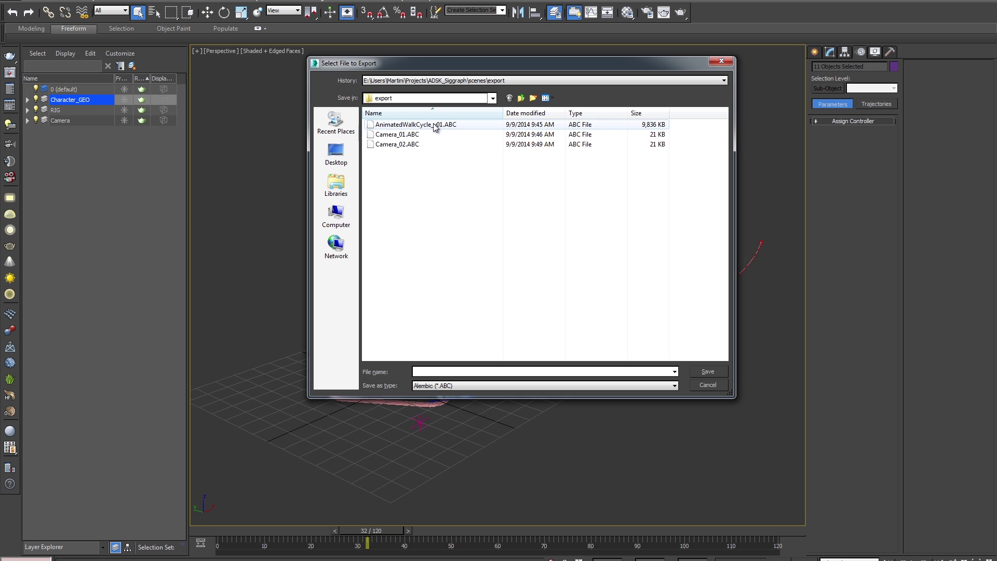
{"action": "left_click", "coordinate": [433, 125]}
{"action": "left_click", "coordinate": [702, 371]}
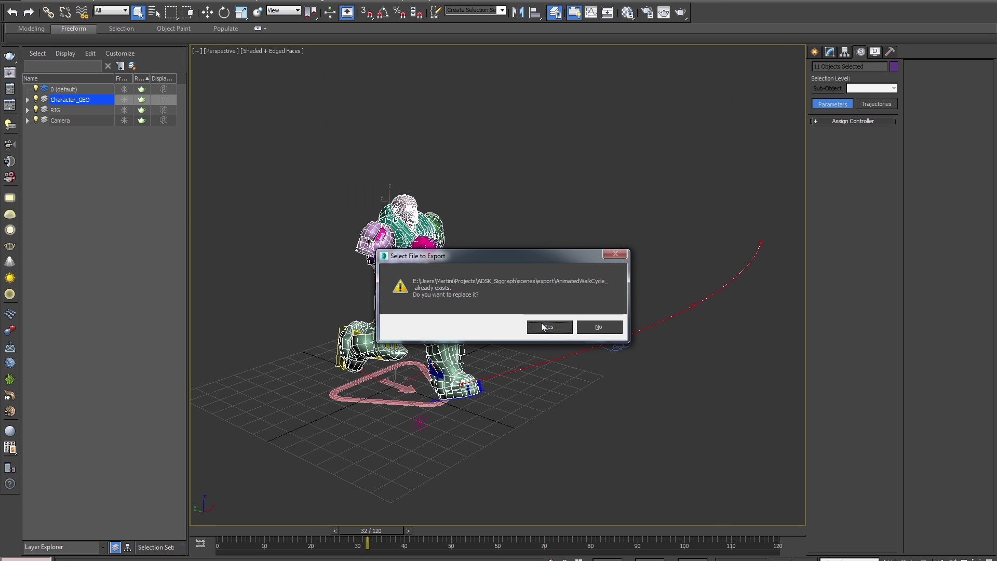
{"action": "left_click", "coordinate": [541, 326]}
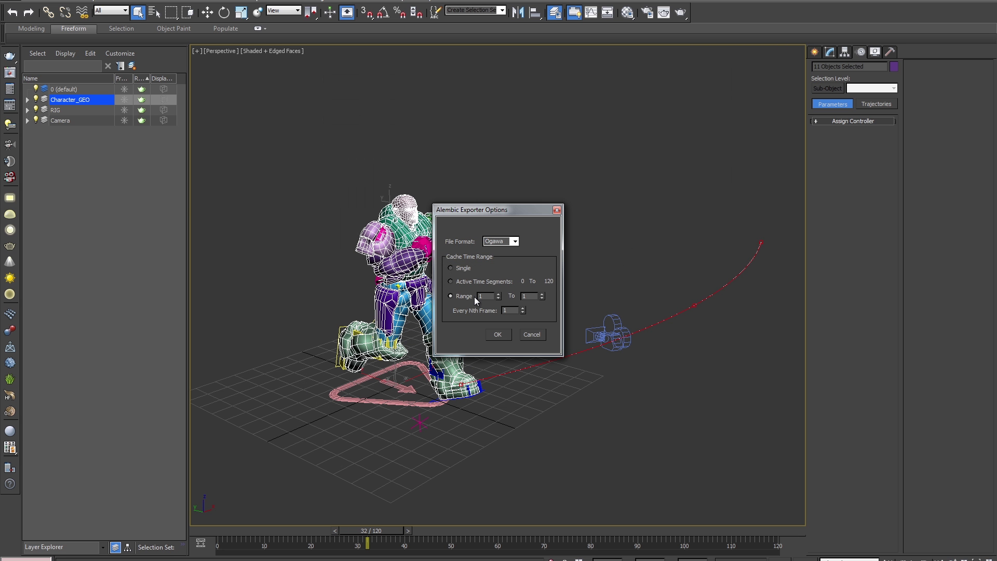
{"action": "left_click", "coordinate": [497, 334]}
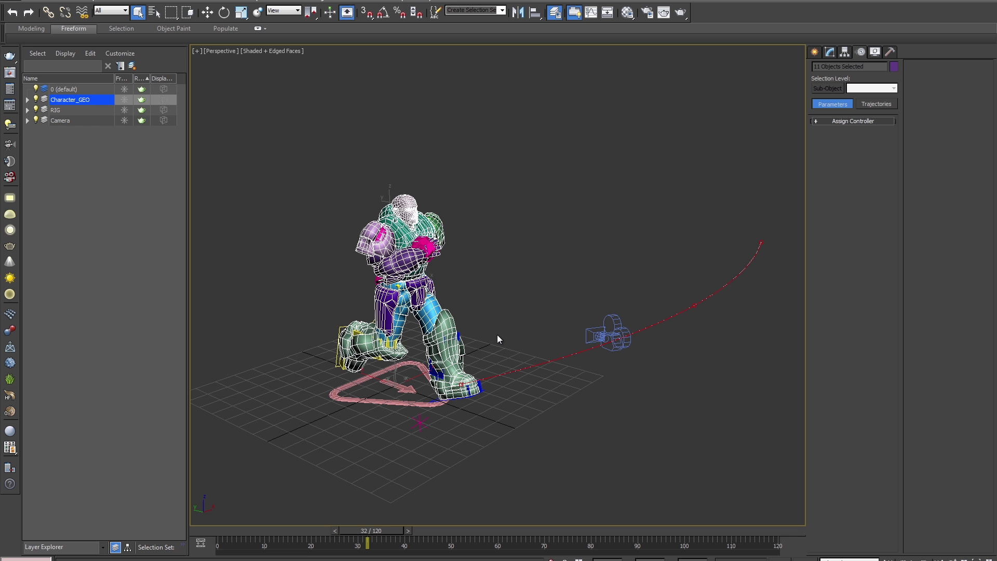
Step: In the second 3ds Max window, reopen alembic_cacheFile.max from recent files and play the running character
{"action": "mouse_move", "coordinate": [244, 558]}
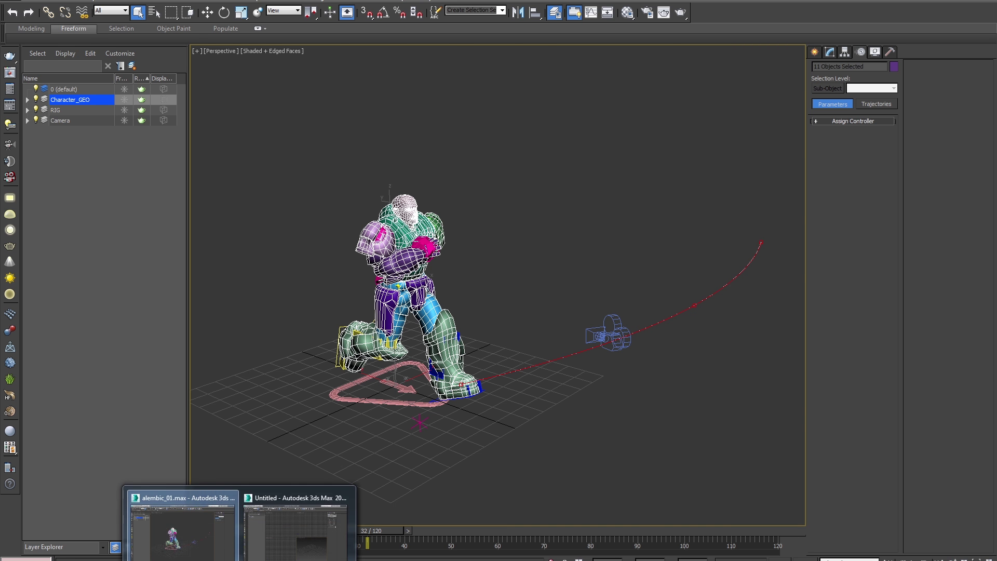
{"action": "left_click", "coordinate": [323, 518]}
{"action": "left_click", "coordinate": [4, 3]}
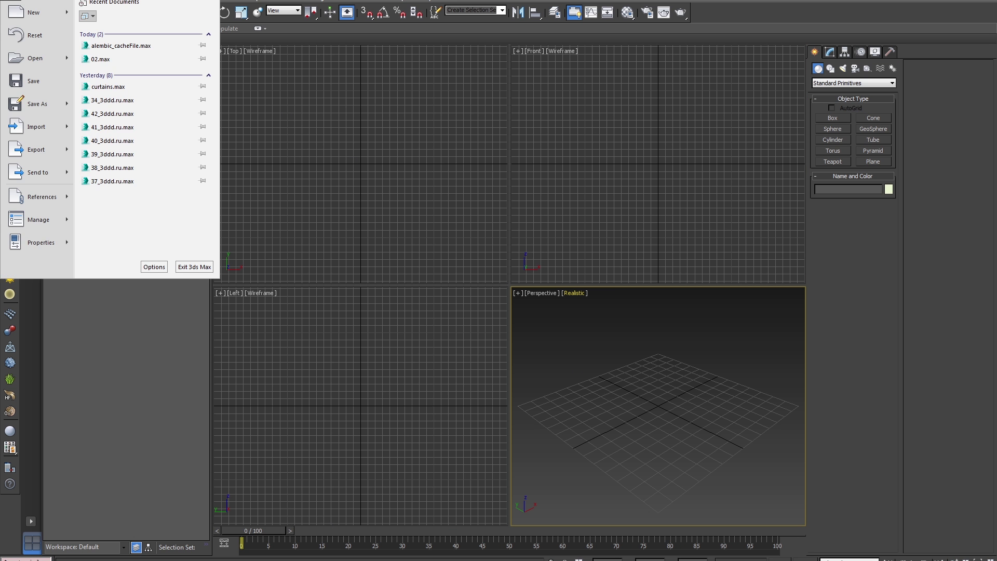
{"action": "left_click", "coordinate": [121, 46]}
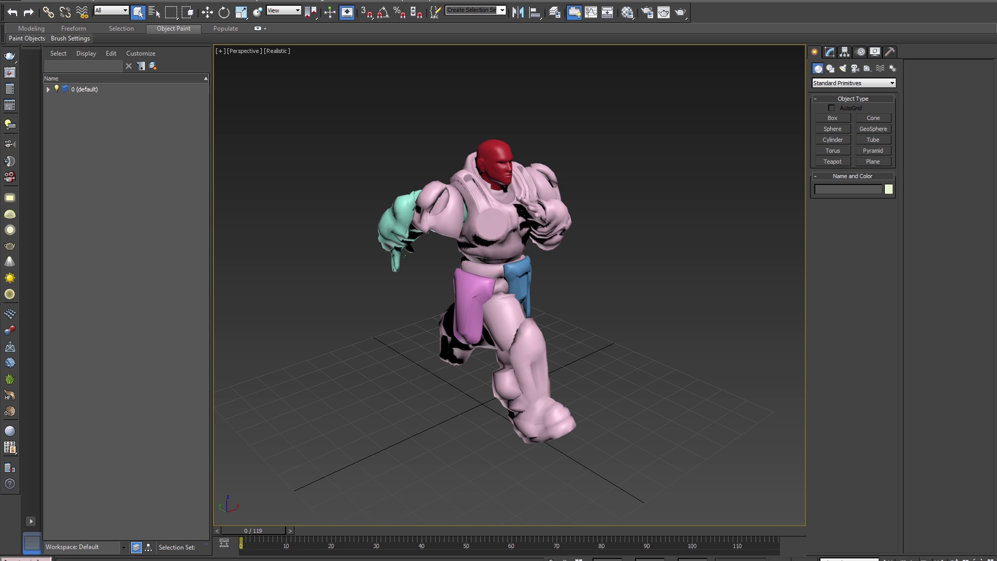
{"action": "left_click", "coordinate": [913, 559]}
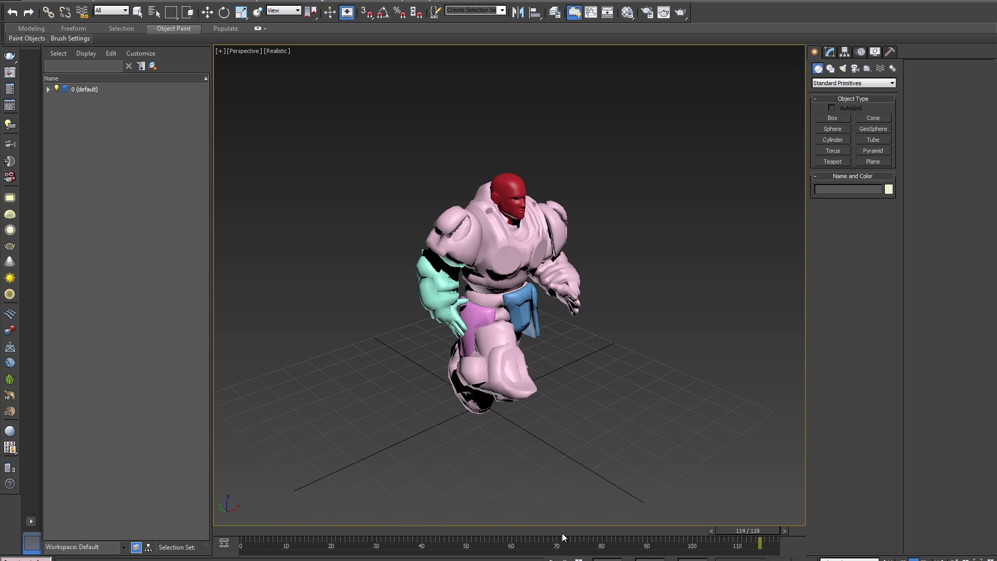
Step: Import Camera_02.ABC to the scene root, adding Camera001 beside the character
{"action": "left_click", "coordinate": [18, 6]}
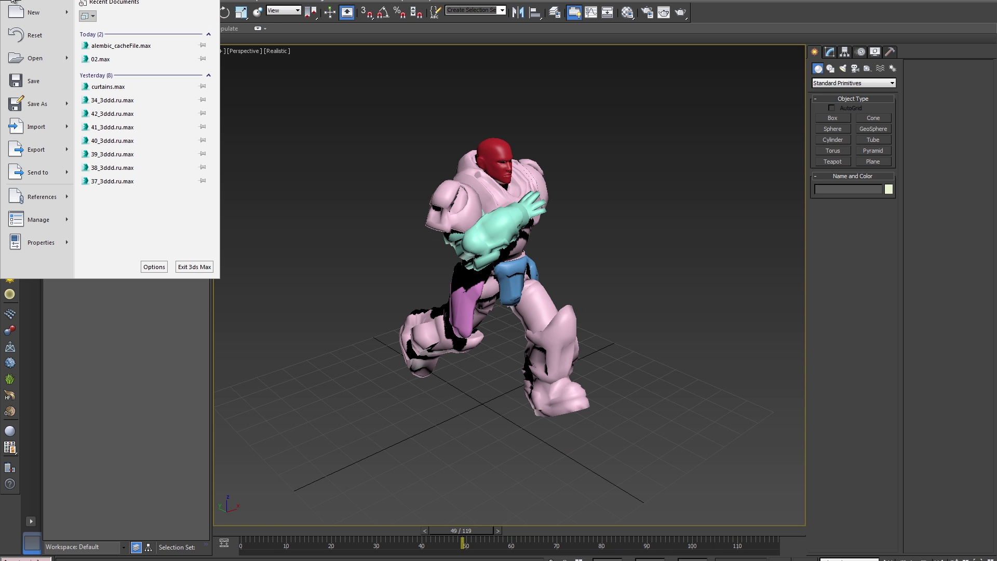
{"action": "left_click", "coordinate": [53, 134]}
{"action": "left_click", "coordinate": [405, 144]}
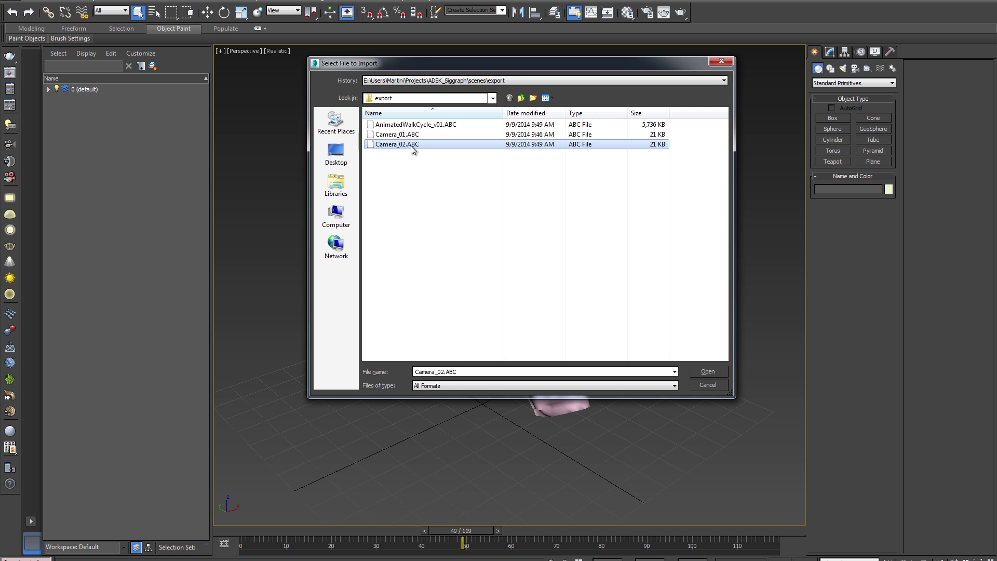
{"action": "left_click", "coordinate": [707, 371]}
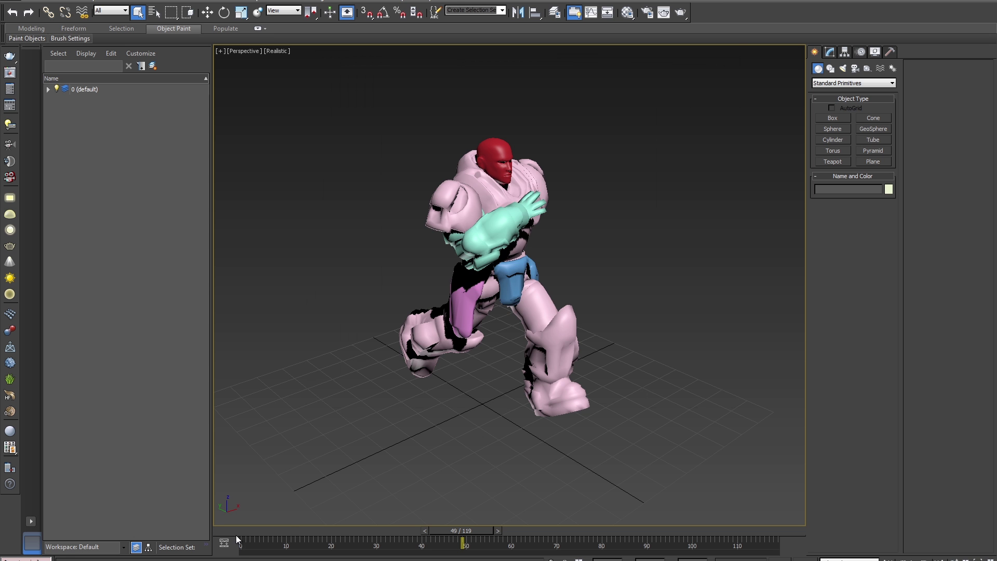
{"action": "left_click", "coordinate": [9, 2]}
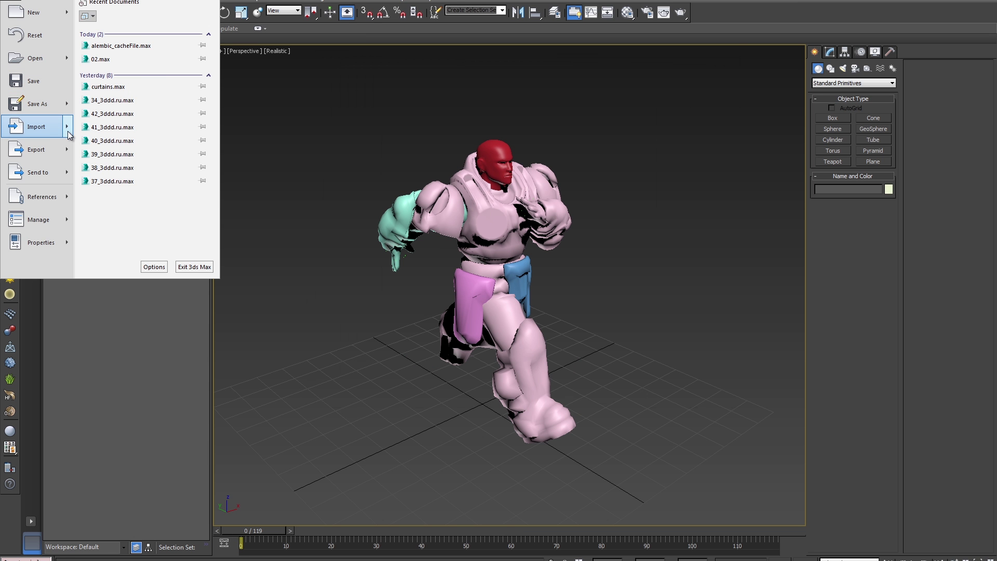
{"action": "mouse_move", "coordinate": [66, 127]}
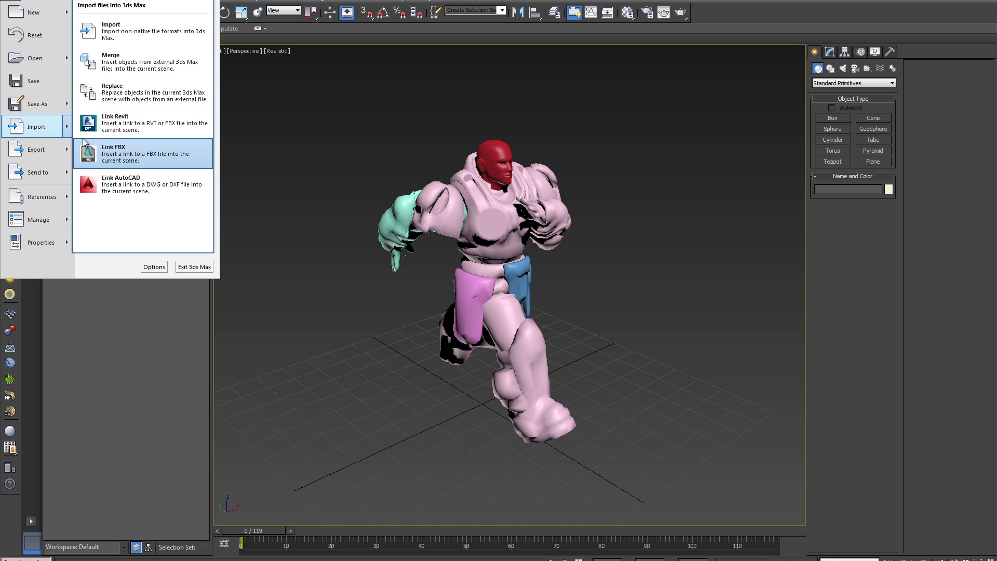
{"action": "left_click", "coordinate": [36, 127]}
{"action": "double_click", "coordinate": [415, 144]}
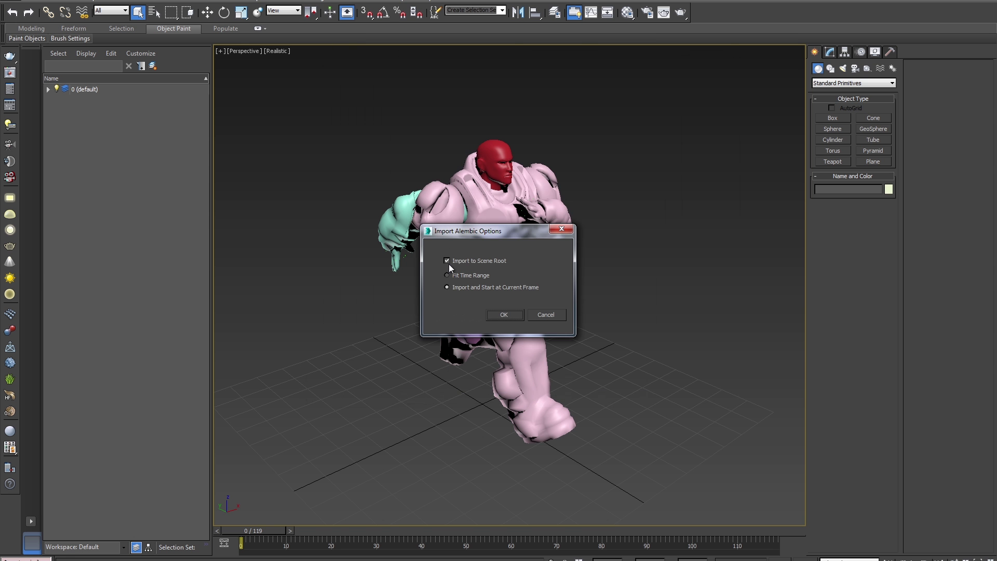
{"action": "left_click", "coordinate": [504, 315]}
Step: View the scene through Camera001 and play the running character along the camera move
{"action": "left_click", "coordinate": [245, 51]}
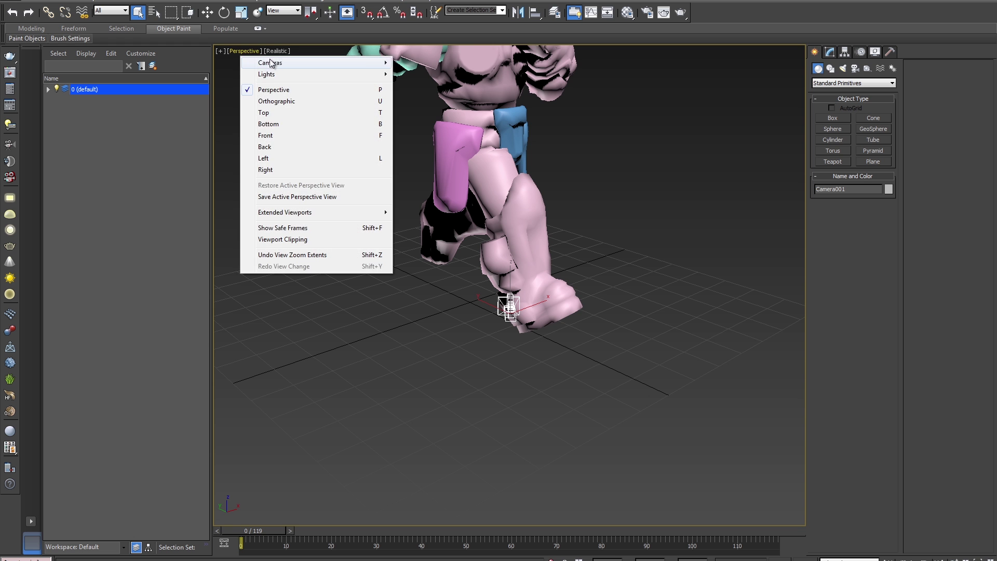
{"action": "mouse_move", "coordinate": [391, 63]}
{"action": "left_click", "coordinate": [421, 62]}
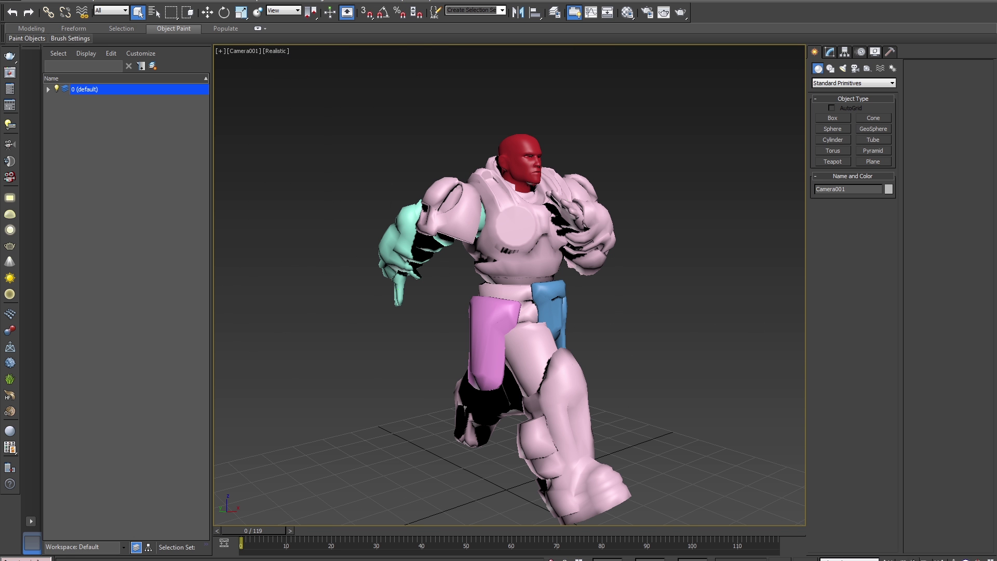
{"action": "left_click", "coordinate": [914, 559]}
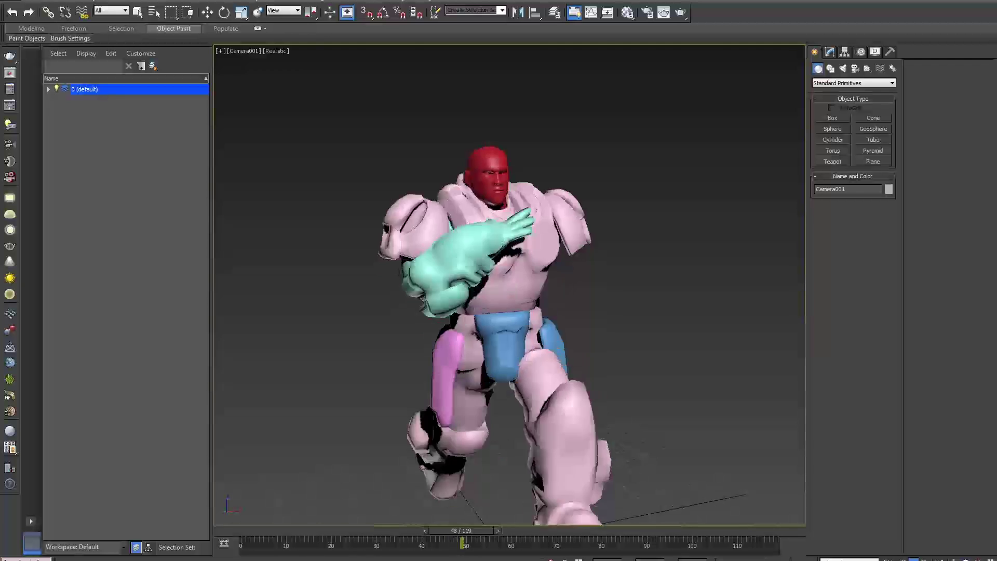